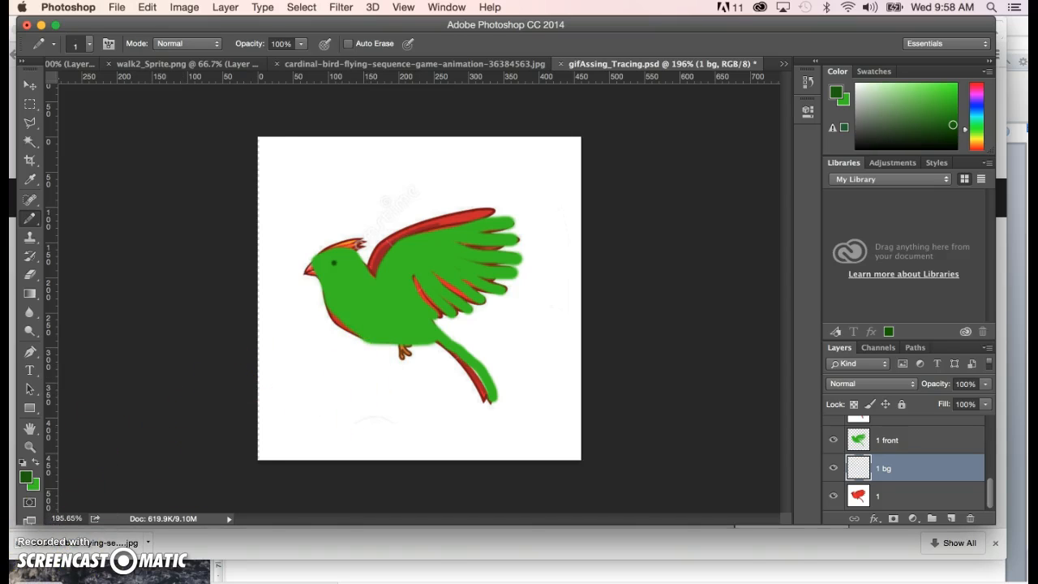
- Paint the far wing edge, the gaps between the feathers and the tail shadow dark green on layer 1 bg with the Brush
key("b")
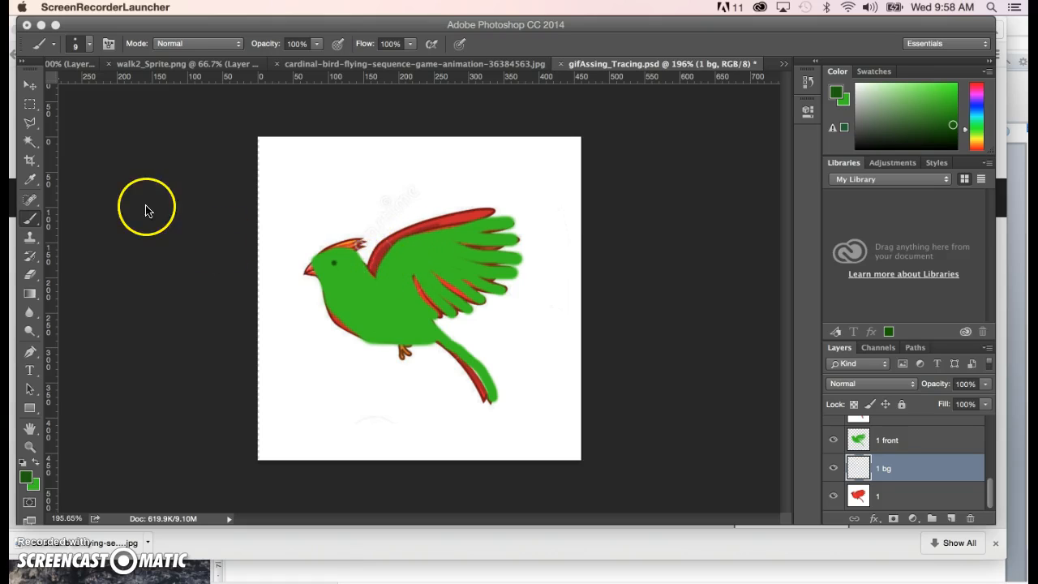
left_click(33, 222)
right_click(33, 221)
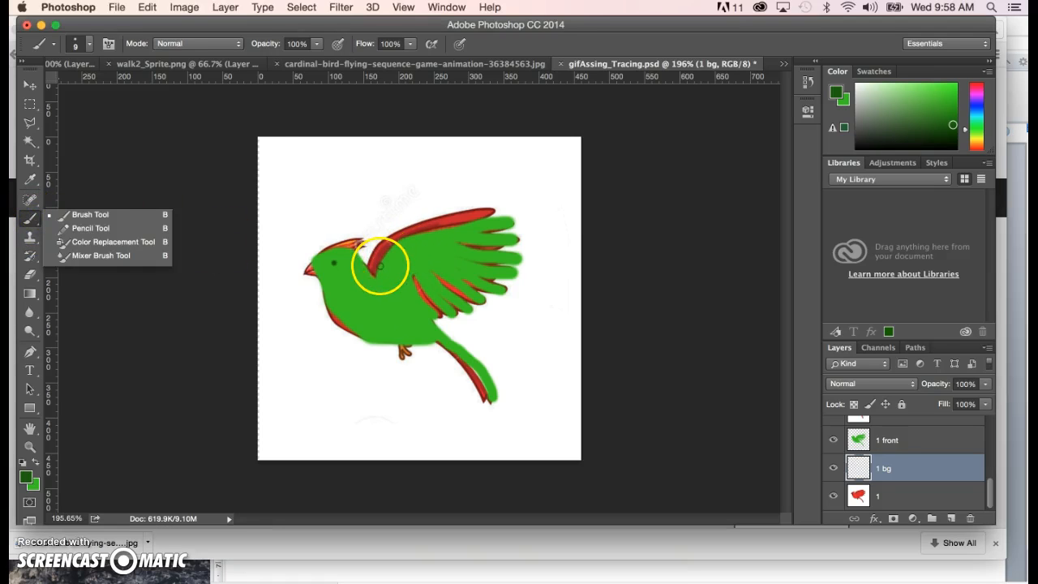
key("]")
key("]")
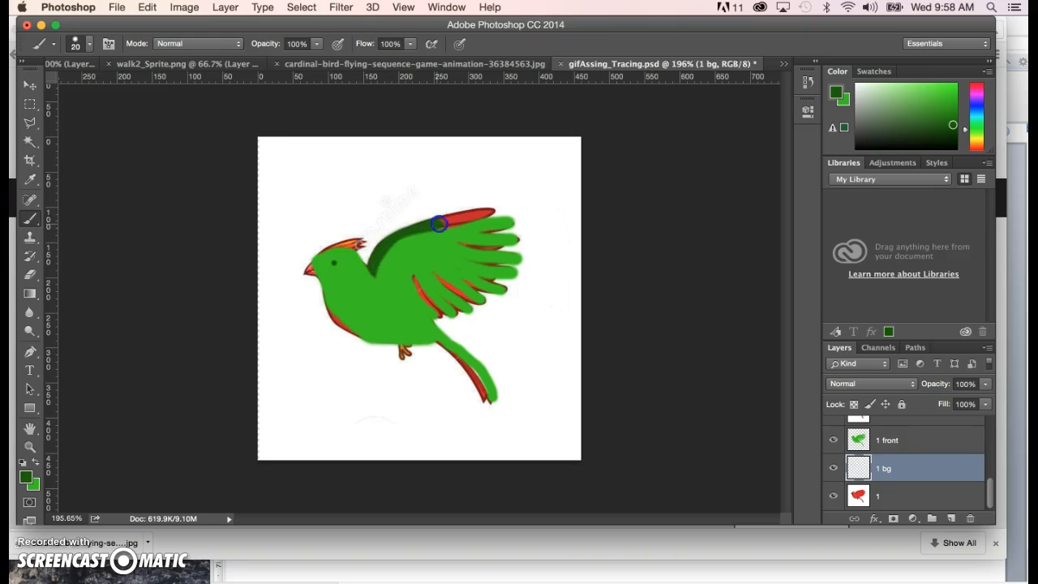
mouse_move(493, 212)
left_mouse_down()
mouse_move(475, 246)
mouse_move(462, 237)
mouse_move(495, 246)
mouse_move(471, 261)
mouse_move(494, 260)
mouse_move(463, 273)
mouse_move(434, 266)
left_mouse_up()
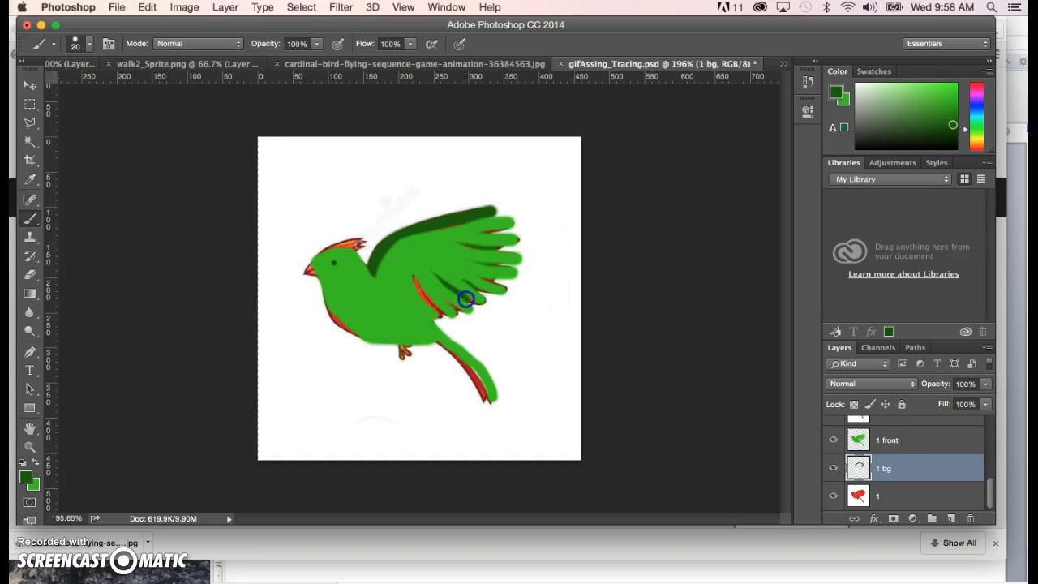
left_click_drag(469, 301, 471, 302)
mouse_move(418, 272)
left_mouse_down()
mouse_move(453, 365)
mouse_move(442, 340)
left_mouse_up()
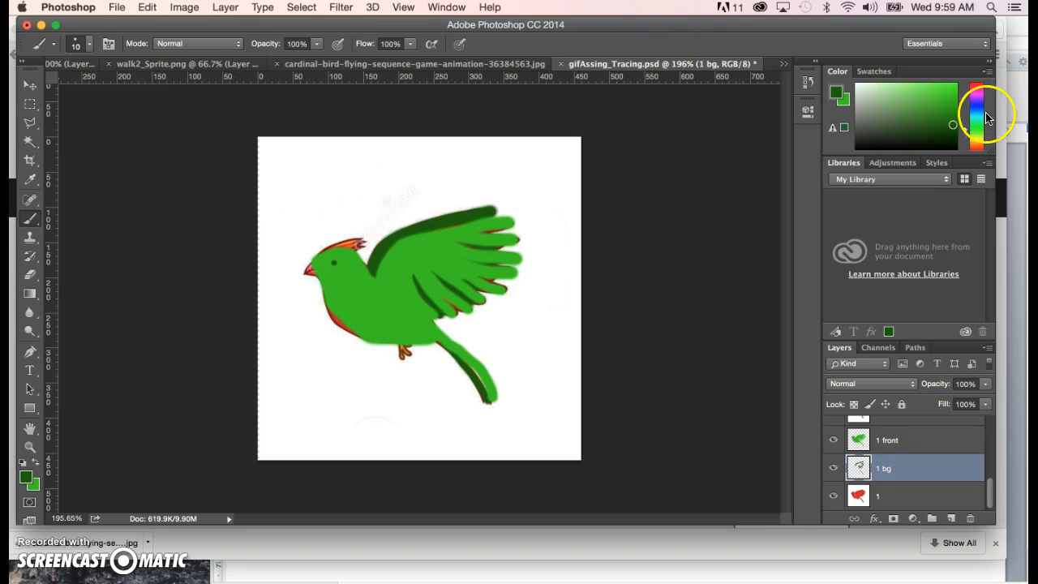
- Save the dark green foreground colour as a new swatch, keeping the suggested name
left_click(876, 72)
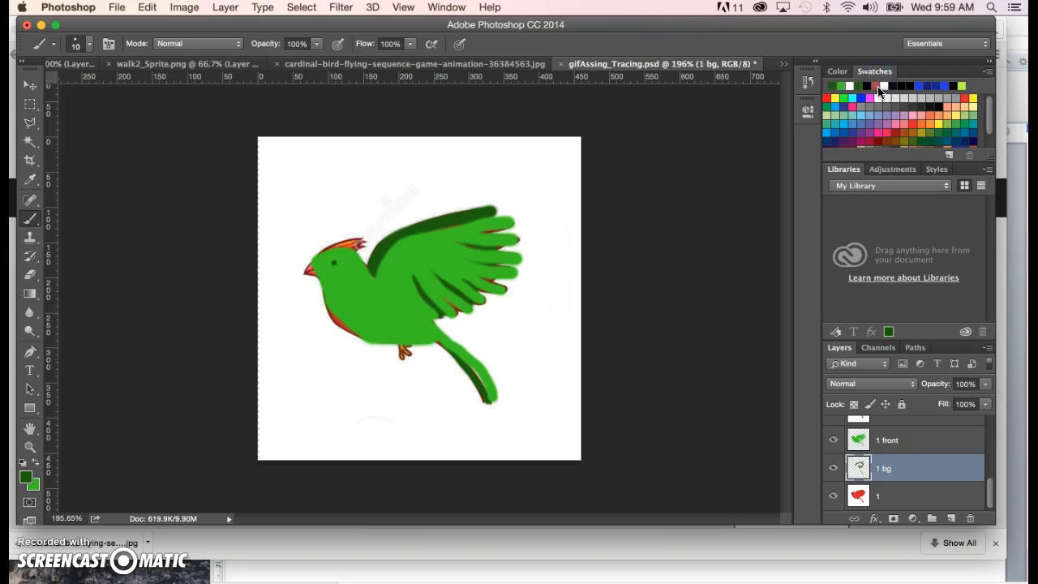
left_click_drag(990, 110, 993, 172)
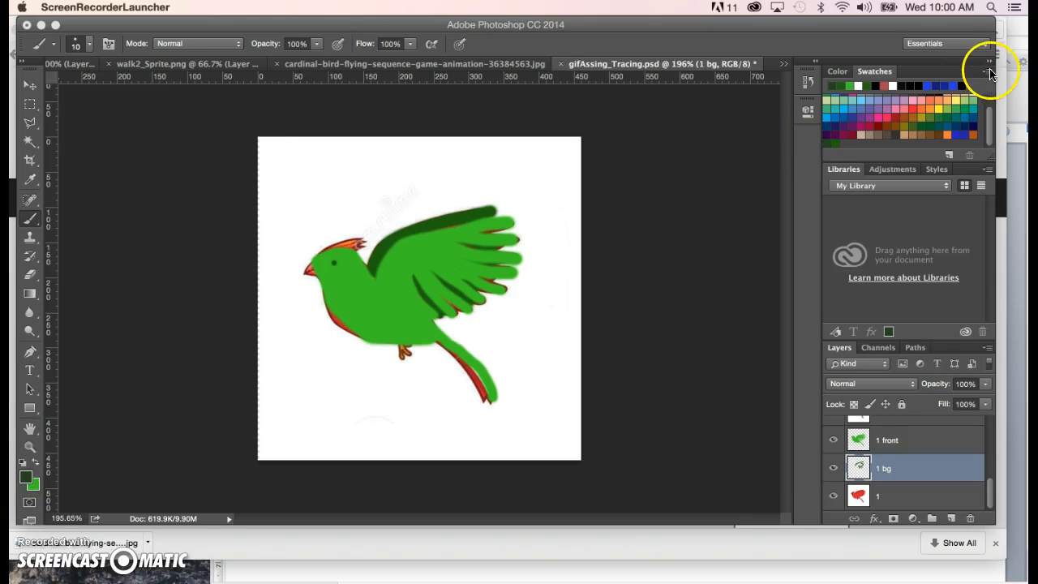
left_click(989, 73)
left_click(989, 73)
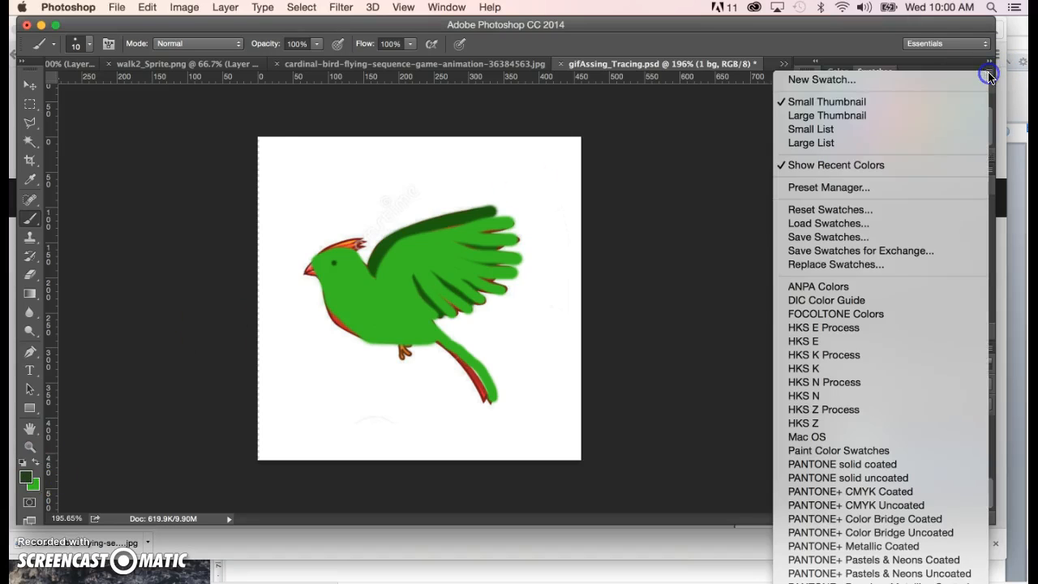
left_click(886, 79)
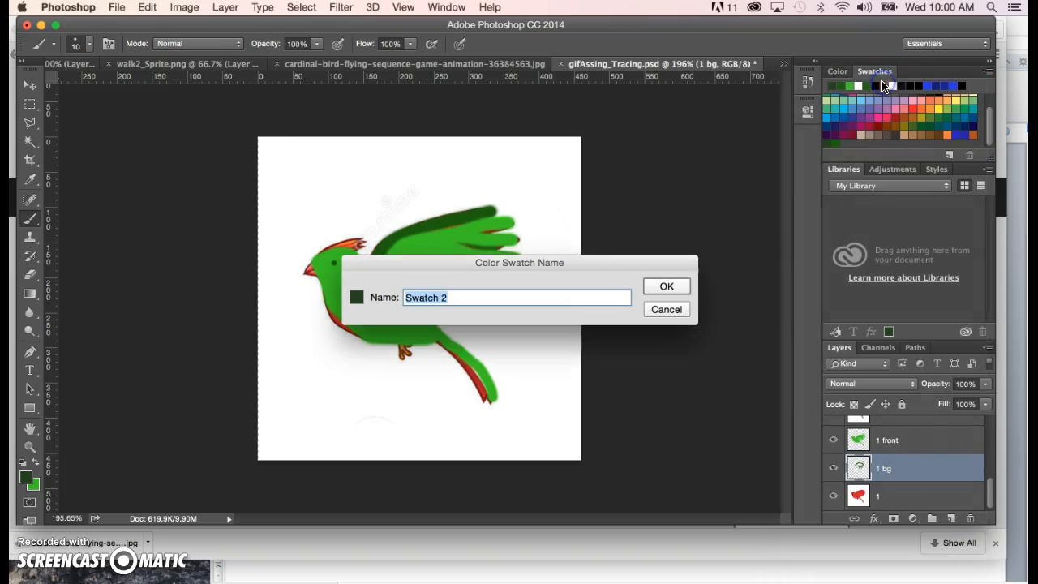
left_click(667, 286)
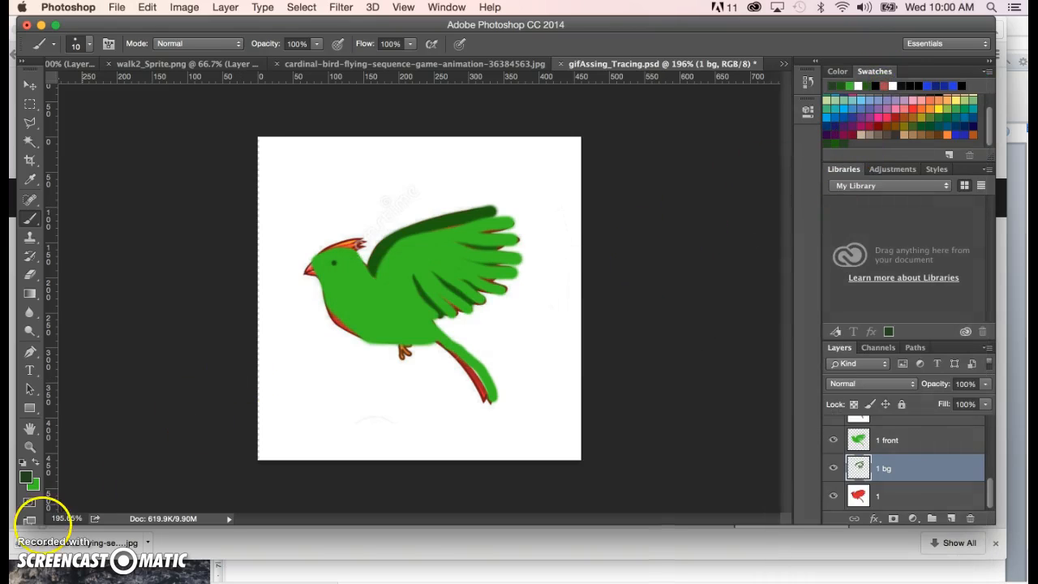
- Swap the foreground and background colours and save the bright green as another new swatch
left_click(37, 464)
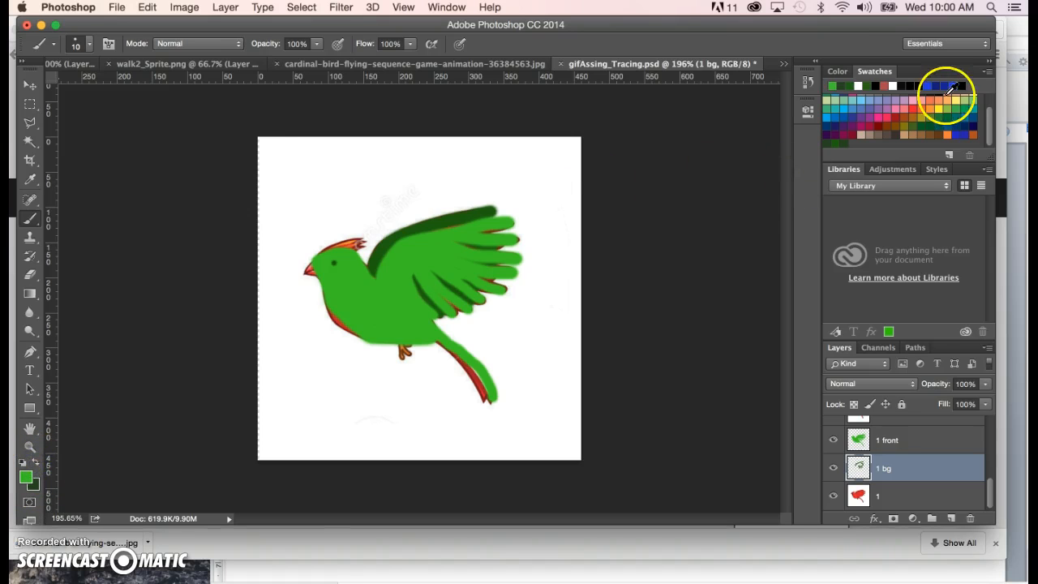
left_click(987, 76)
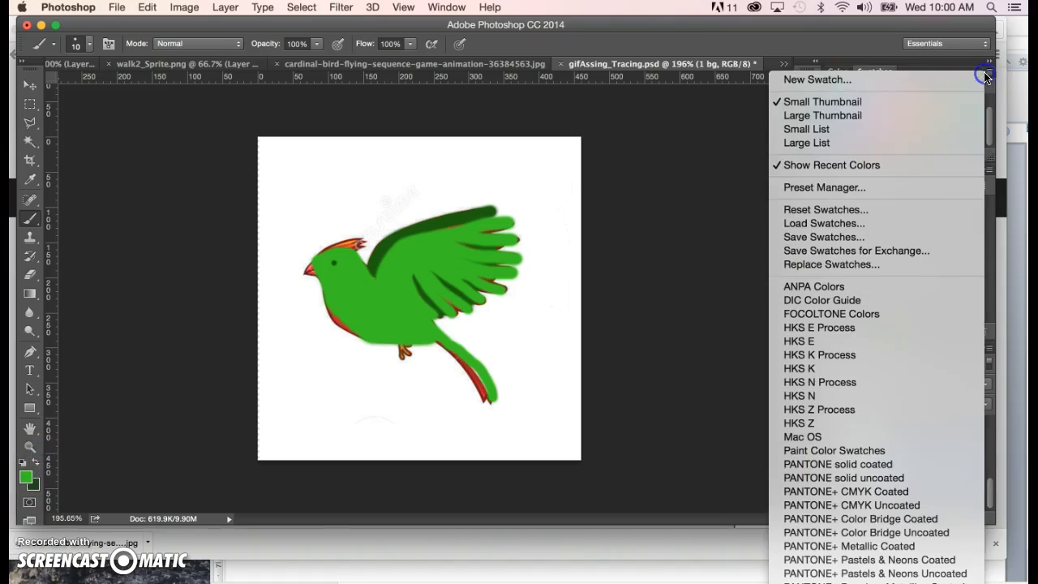
left_click(896, 77)
left_click(666, 286)
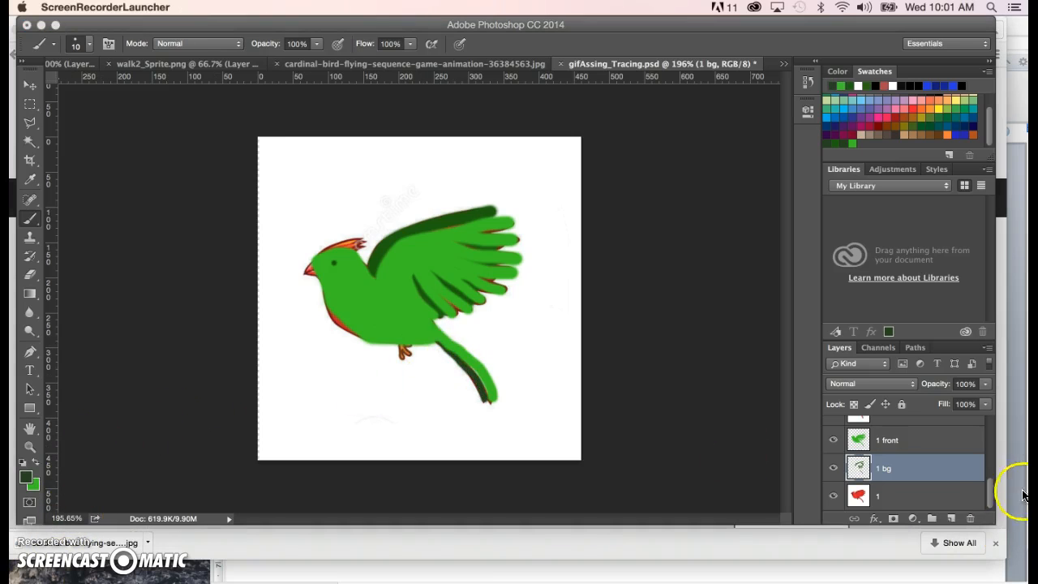
- Merge the layers 1 front and 1 bg into a single layer
mouse_move(988, 502)
left_mouse_down()
mouse_move(989, 486)
mouse_move(990, 501)
left_mouse_up()
left_click(893, 441)
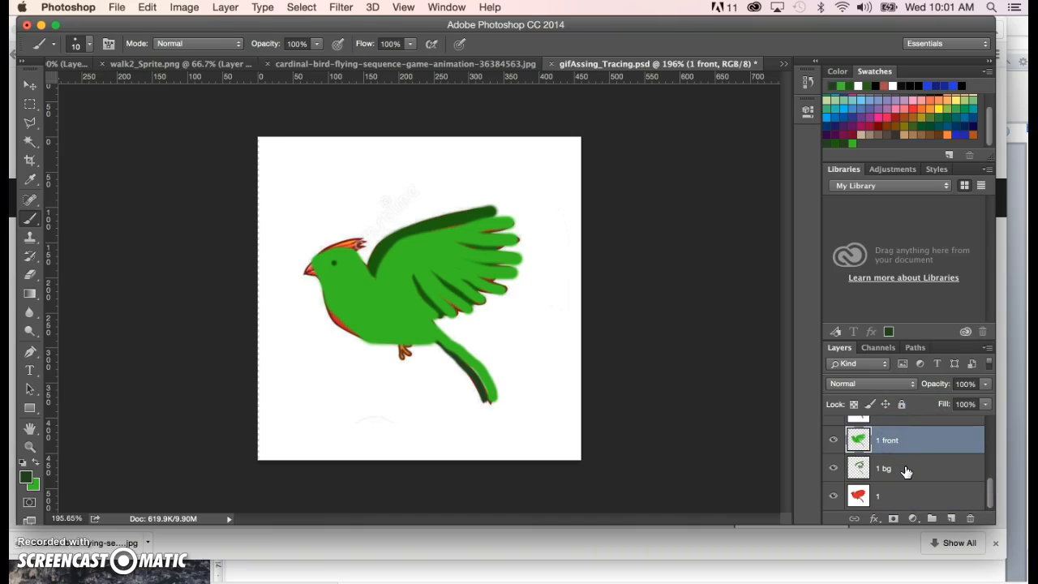
left_click(906, 472, "shift")
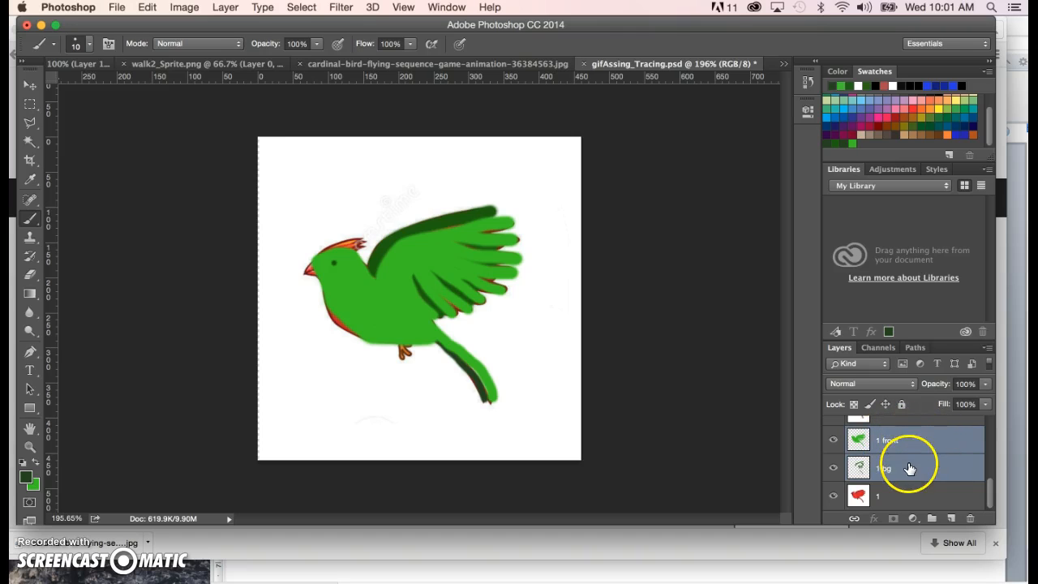
left_click(988, 349)
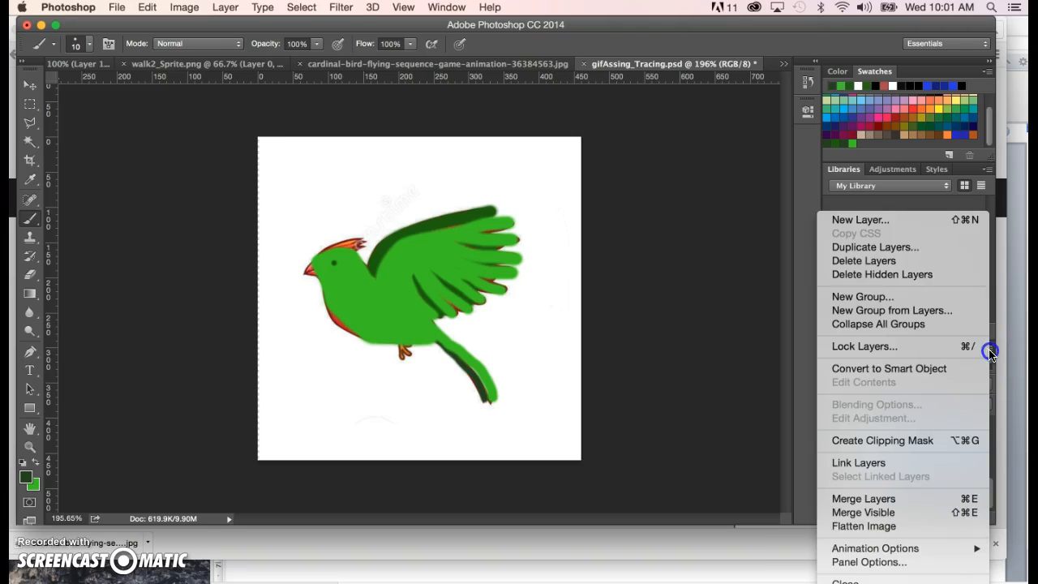
left_click(890, 502)
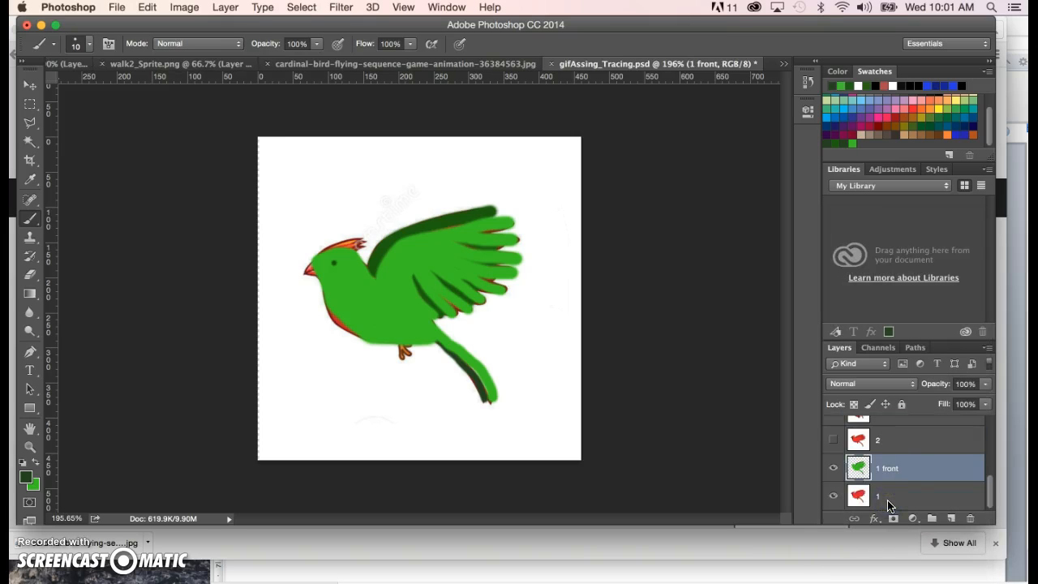
- Rename the merged green bird layer to 1a
double_click(890, 469)
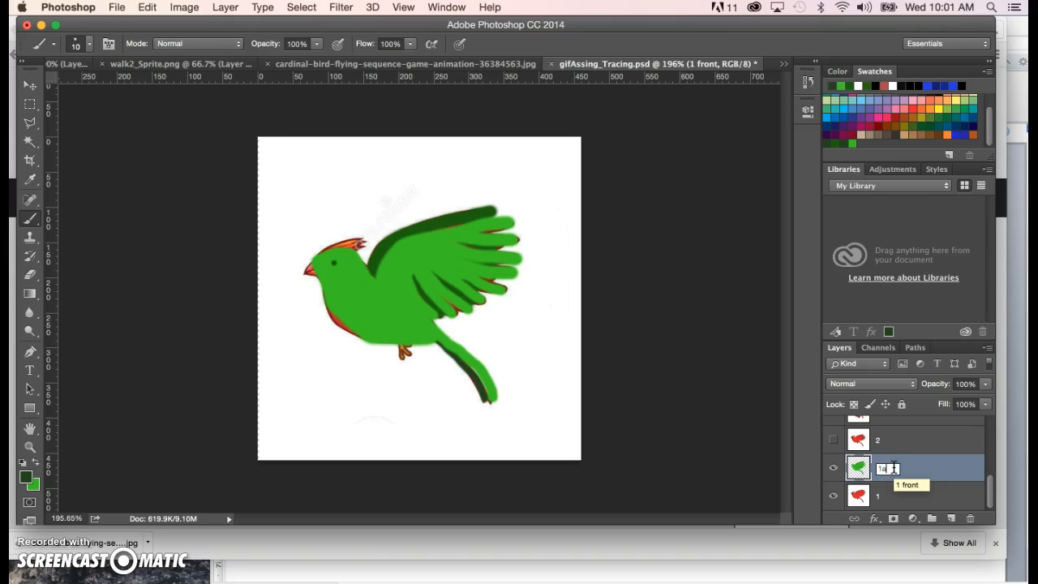
type("1a")
left_click(1001, 467)
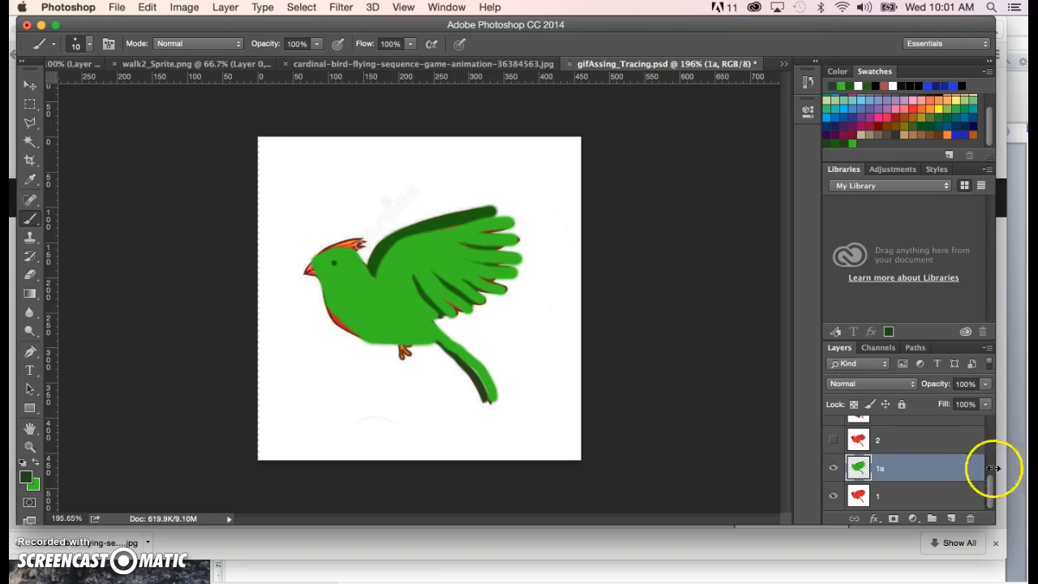
- Make layer 2 visible and add a new layer named 2f directly above it
left_click(883, 442)
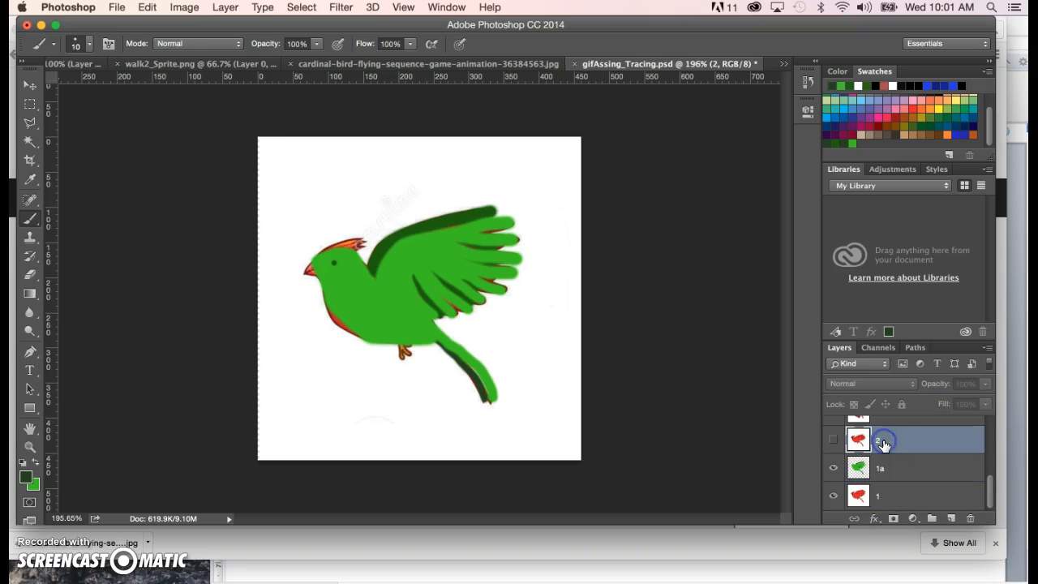
left_click(831, 440)
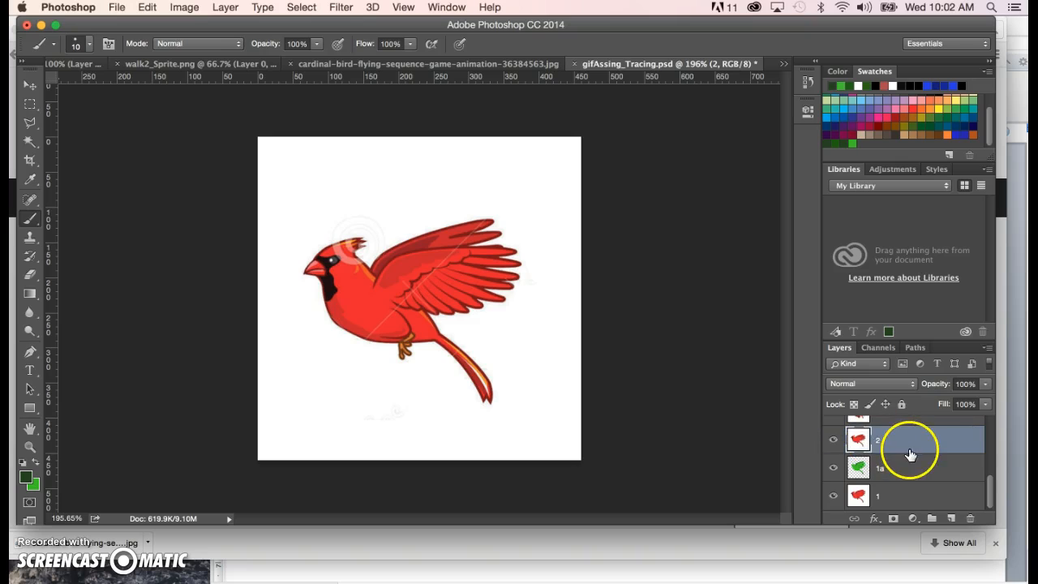
left_click(953, 519)
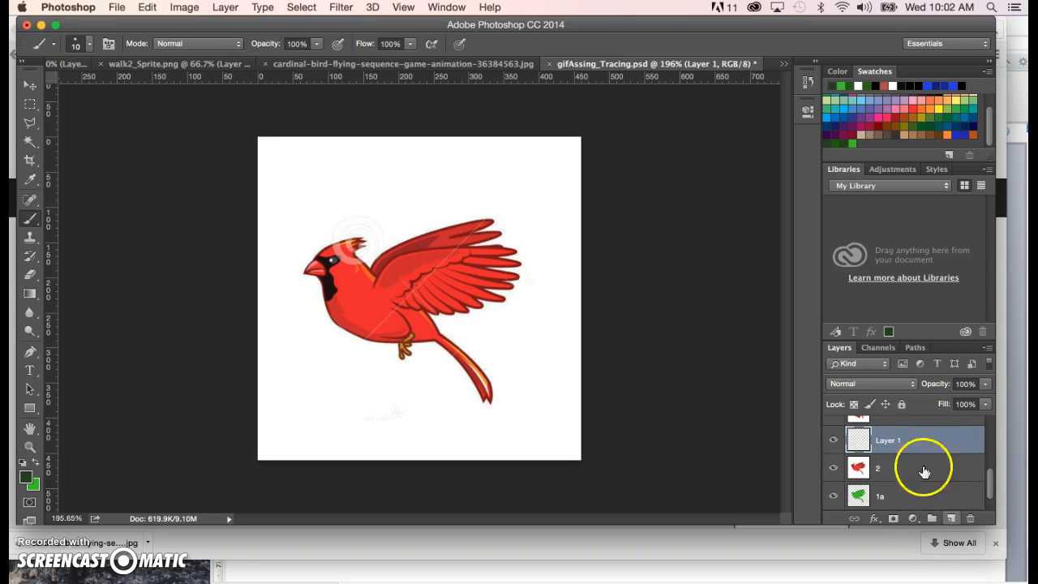
left_click(888, 442)
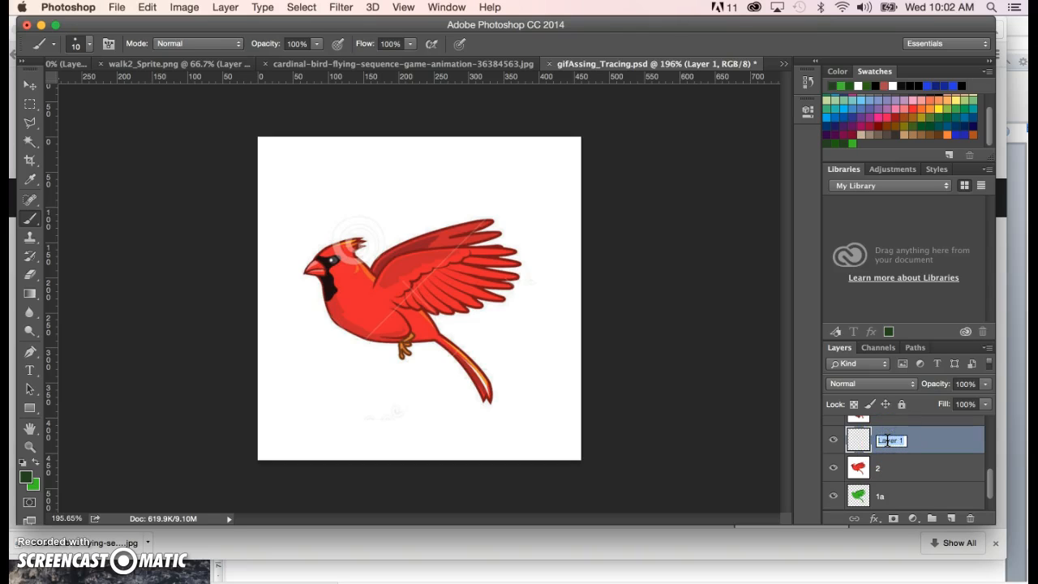
type("2f")
left_click(954, 521)
- Add another new layer between layers 2 and 2f and name it 2b
left_click(933, 470)
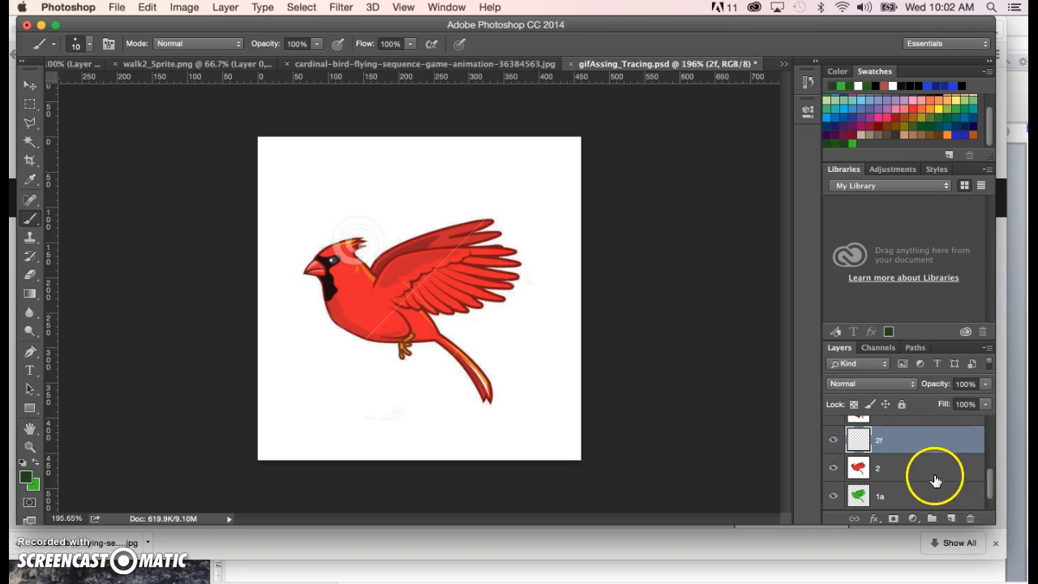
left_click(949, 520)
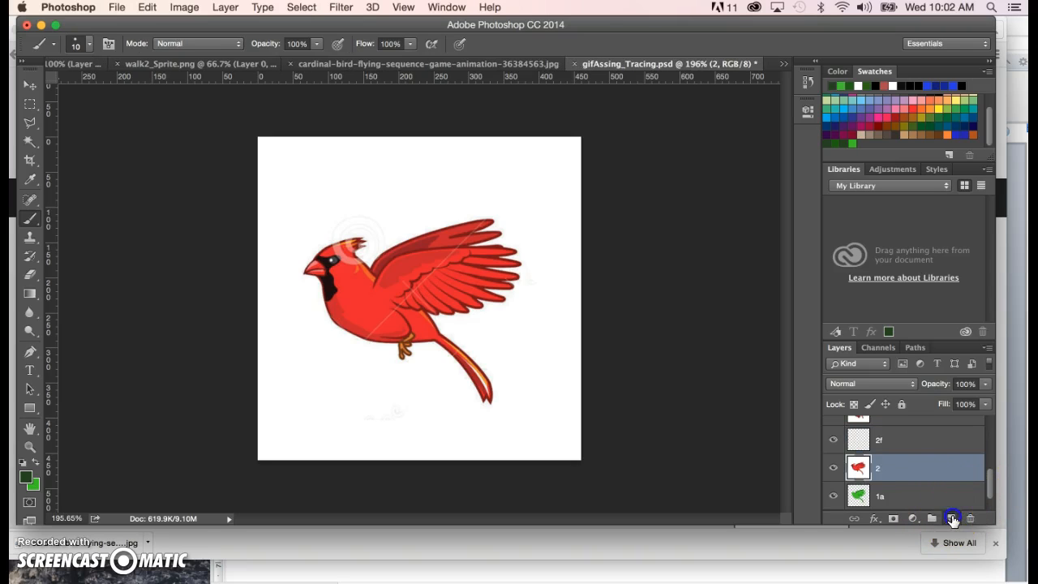
double_click(892, 469)
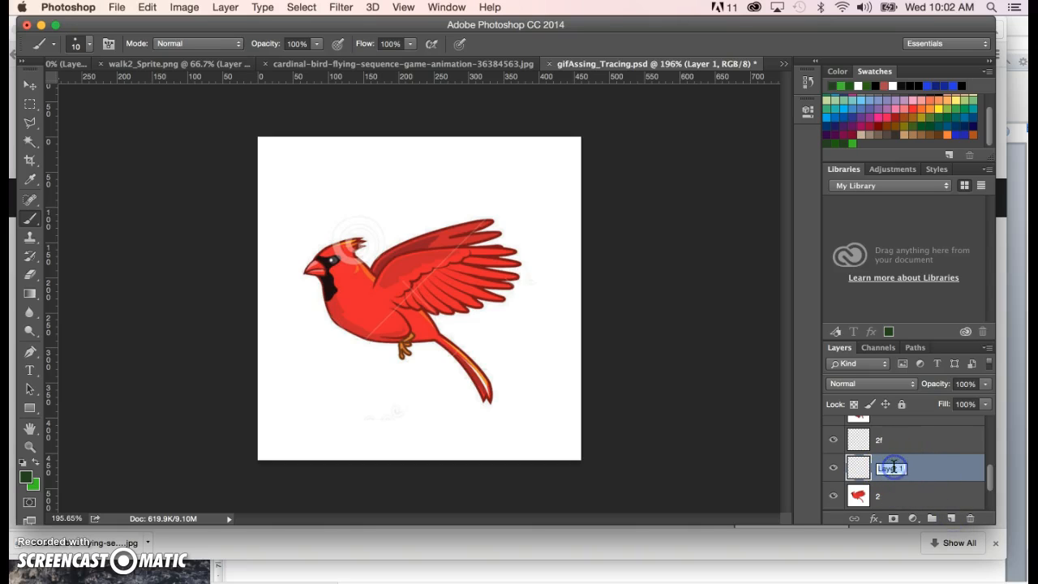
type("2")
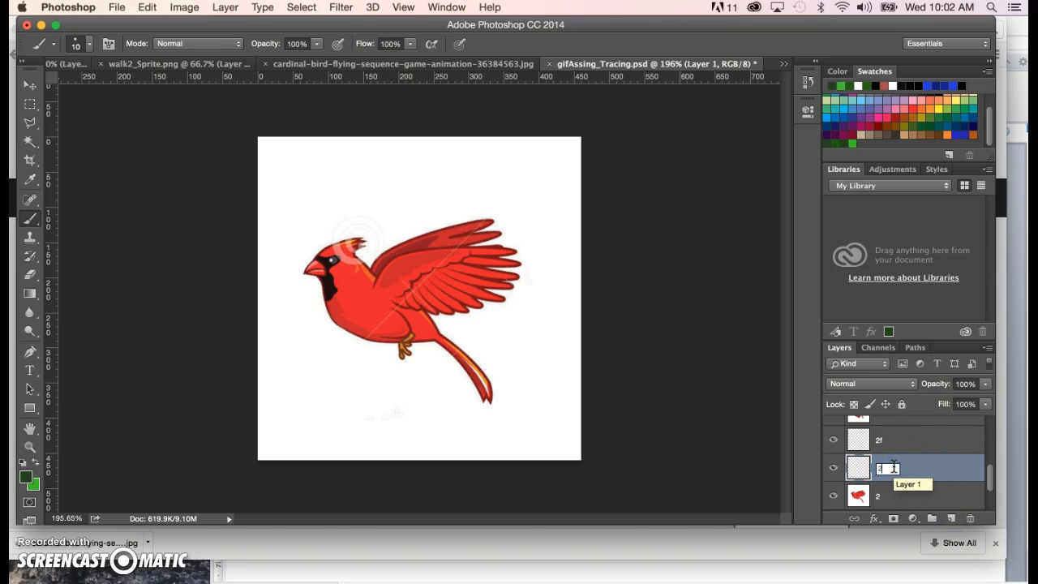
type("b")
- Make layer 2f active and switch the foreground colour to bright green
left_click(898, 439)
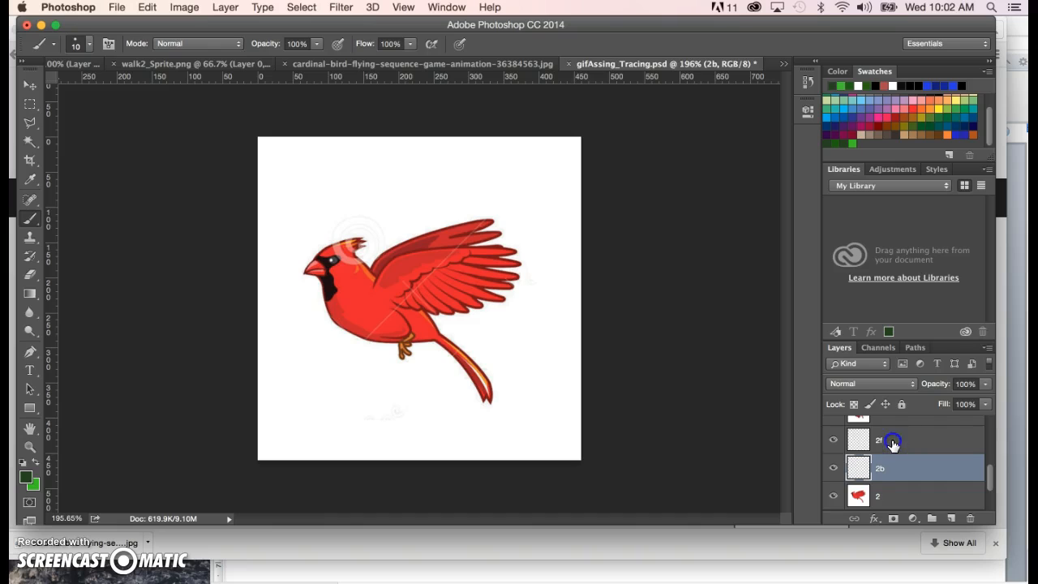
left_click(34, 463)
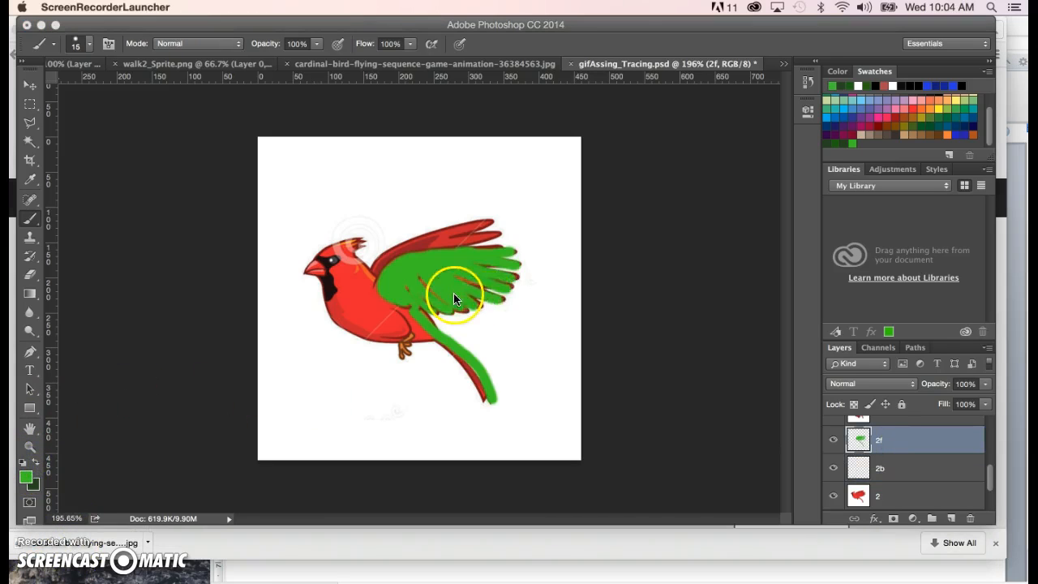
- Set the opacity of reference layer 2 to 40%
left_click(990, 477)
left_click_drag(990, 477, 991, 497)
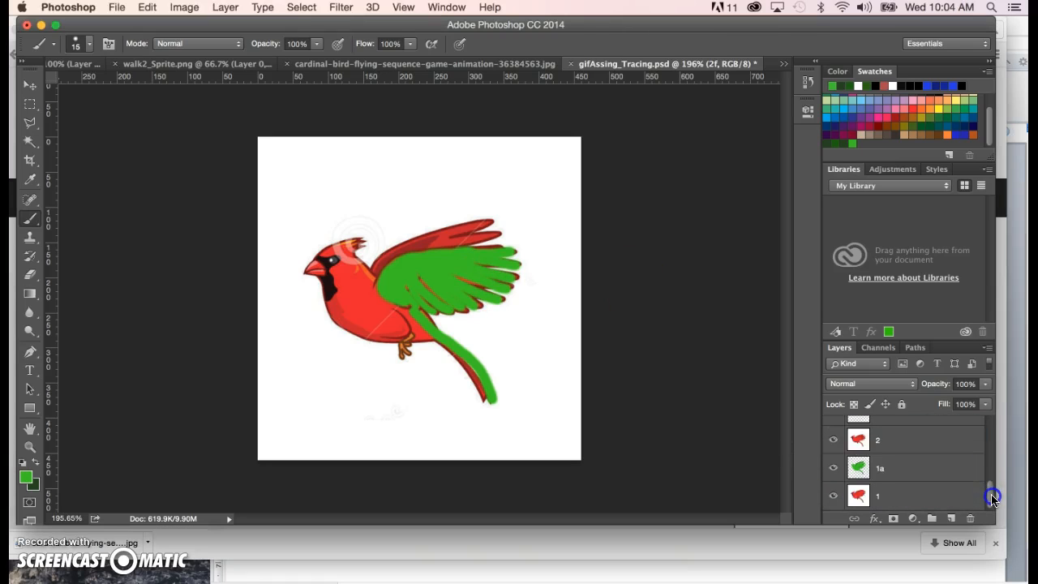
left_click(893, 440)
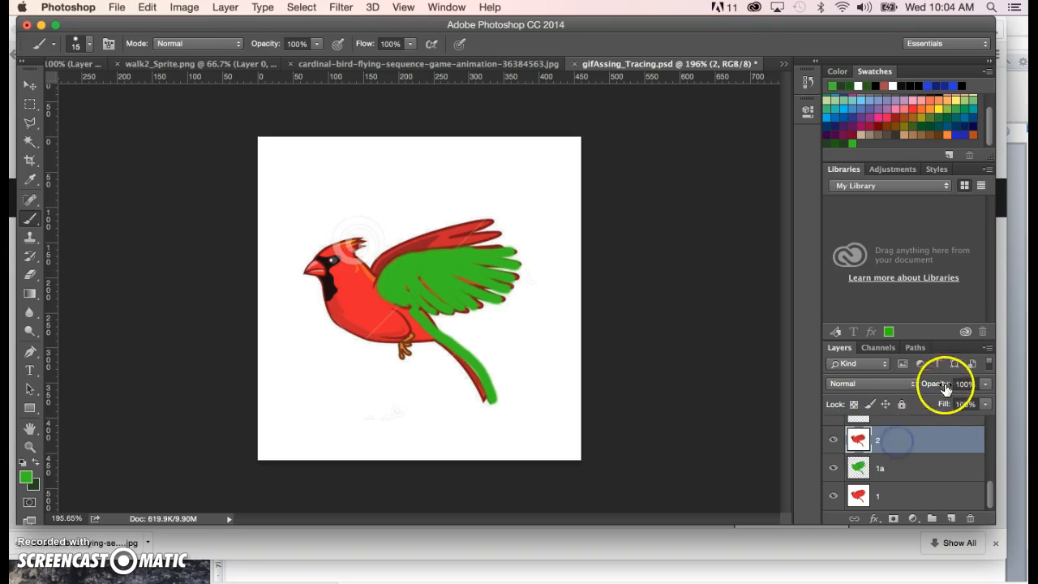
left_click(965, 384)
type("40")
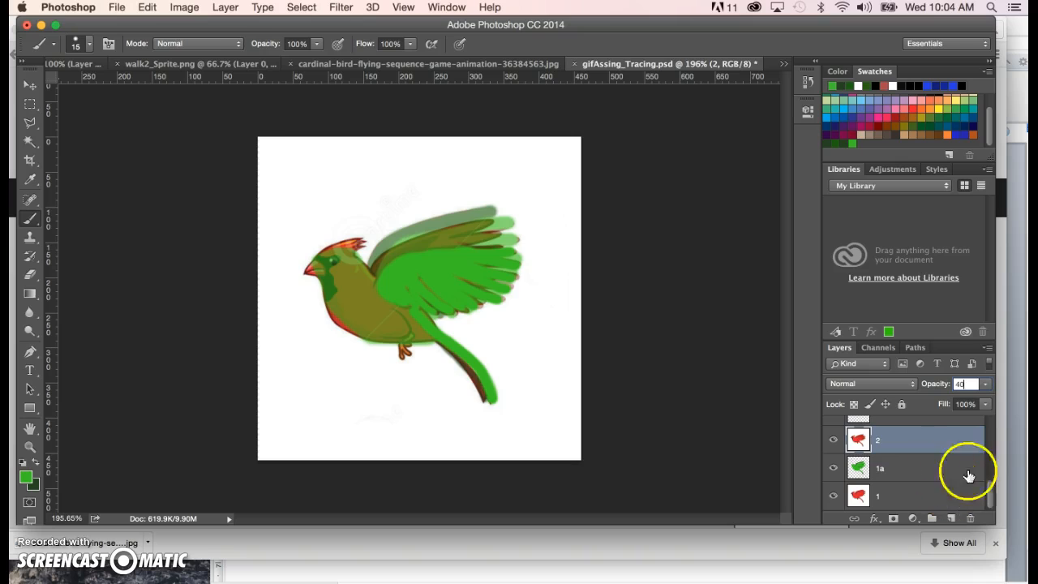
- Paint the bird's throat, breast and belly outline in bright green on layer 2f, from the beak to the tail
left_click_drag(991, 496, 988, 486)
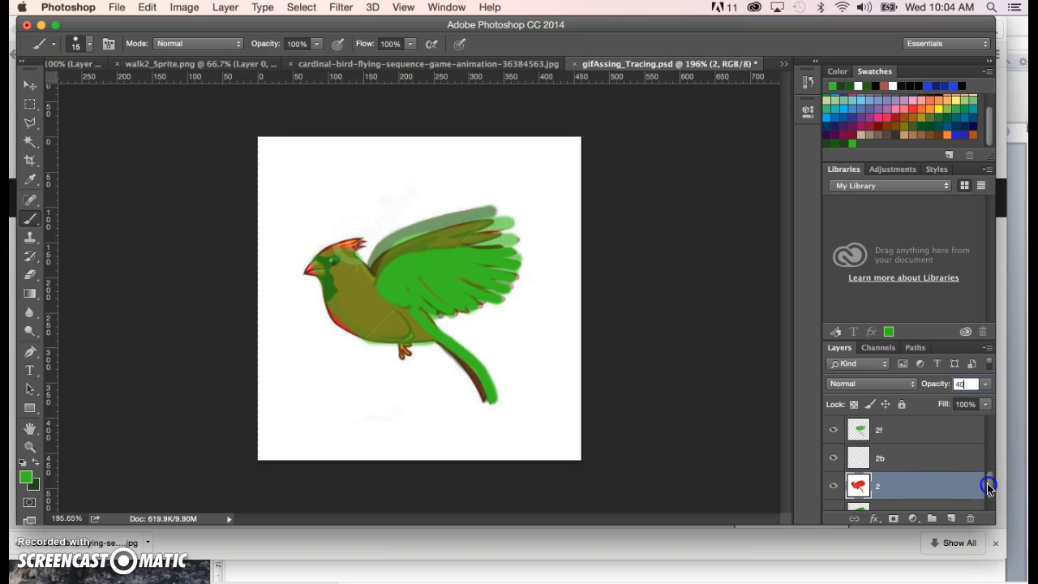
left_click(900, 430)
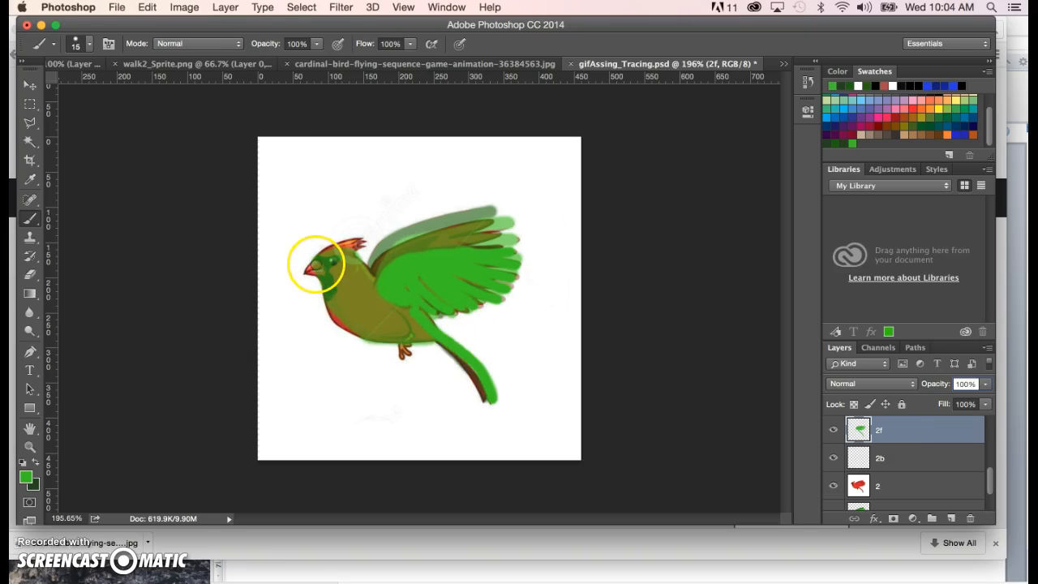
left_click(315, 265)
left_click_drag(347, 319, 439, 341)
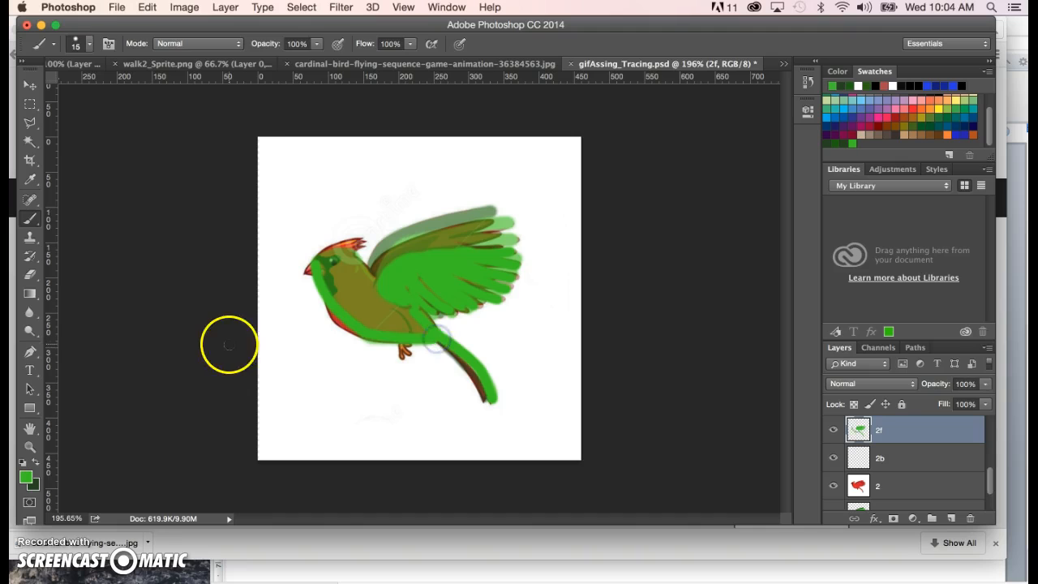
- Paint the far wing, the gaps between the near wing's feathers and the tail's shaded edge in dark green on layer 2b
left_click(27, 481)
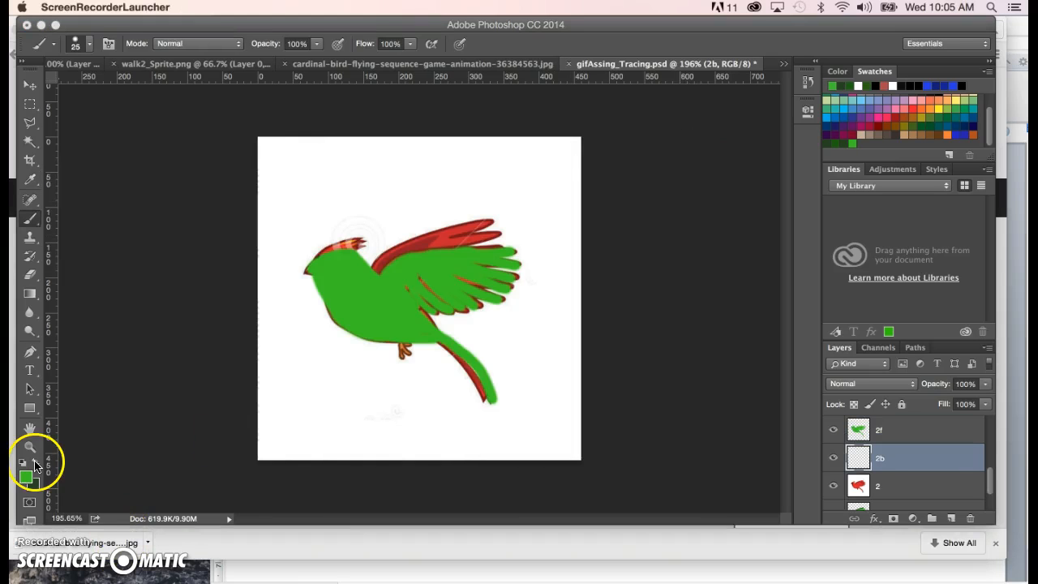
left_click(35, 464)
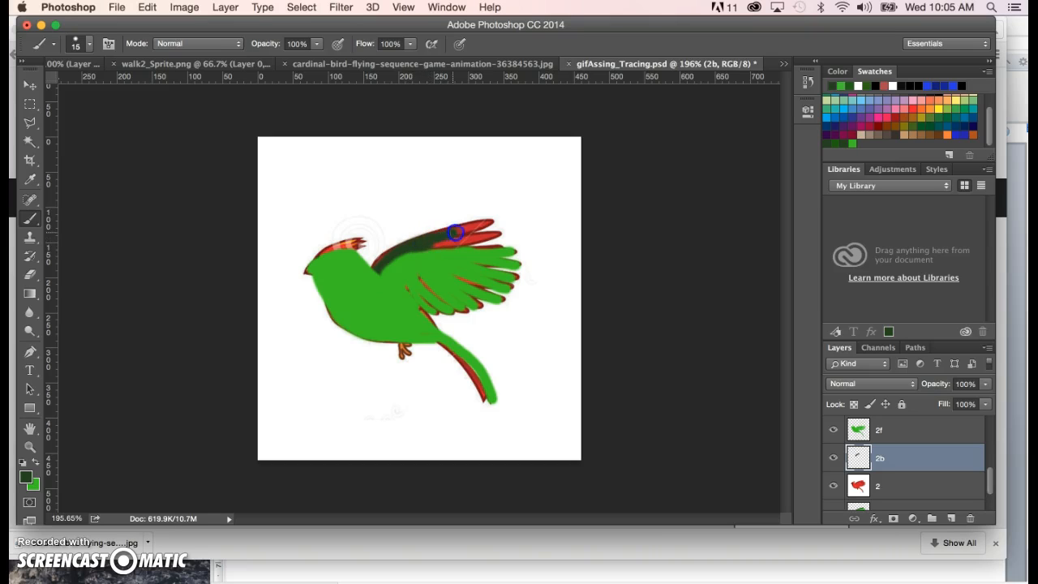
left_click_drag(435, 244, 438, 244)
mouse_move(504, 251)
left_mouse_down()
mouse_move(463, 272)
mouse_move(490, 290)
mouse_move(465, 291)
left_mouse_up()
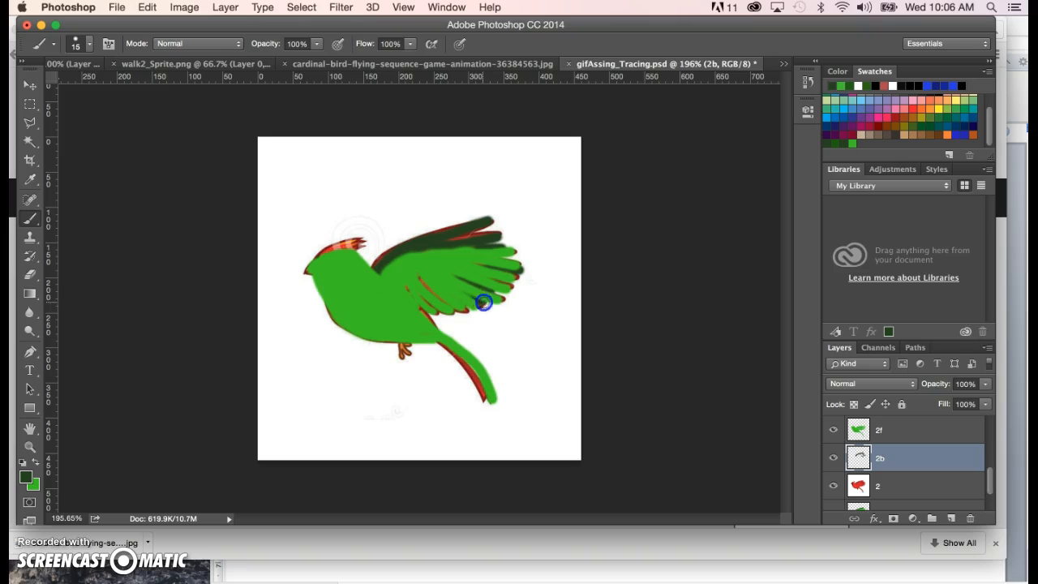
key("super+z")
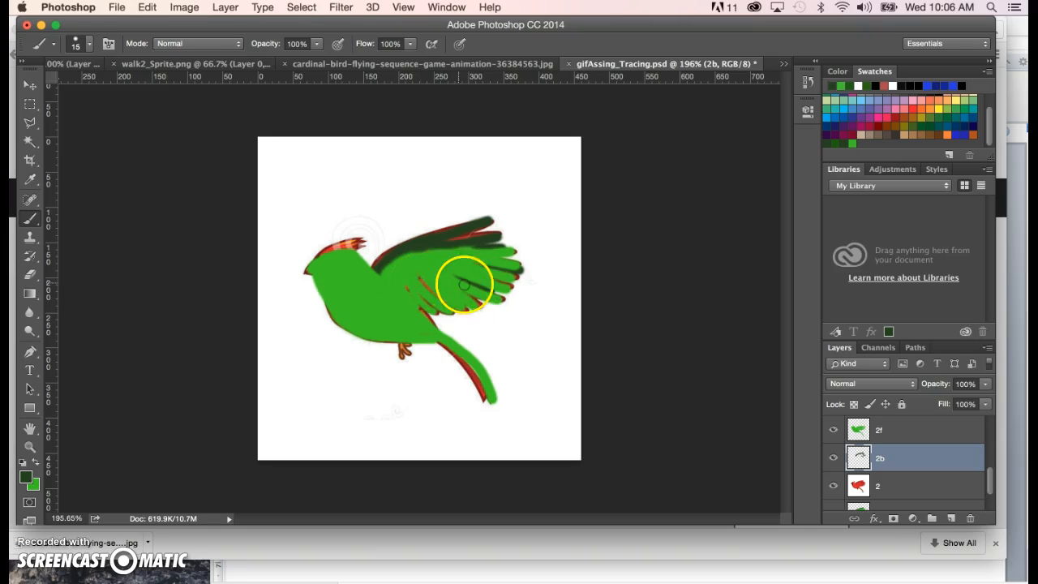
left_click_drag(471, 294, 478, 299)
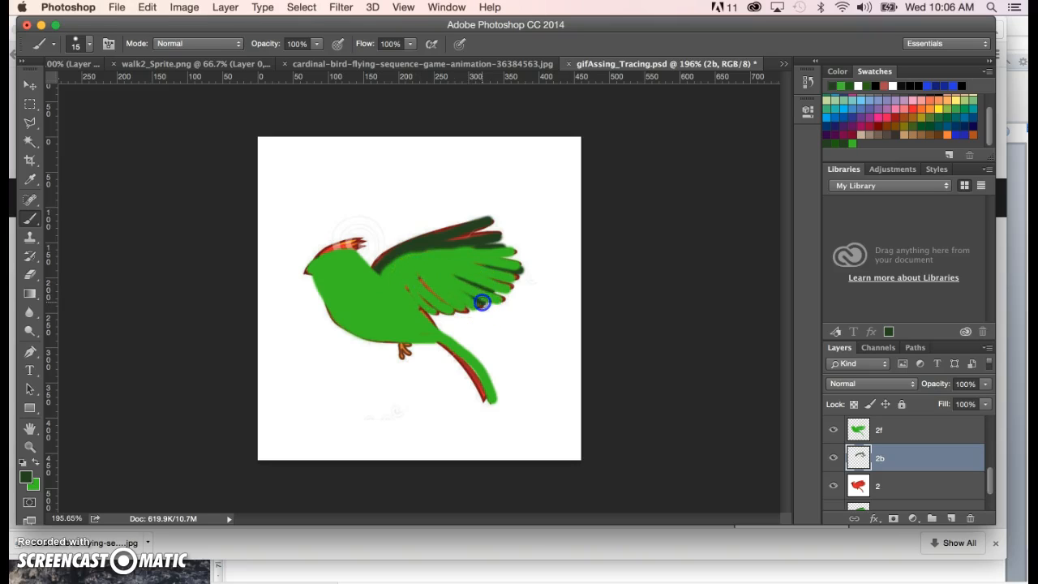
left_click(426, 281)
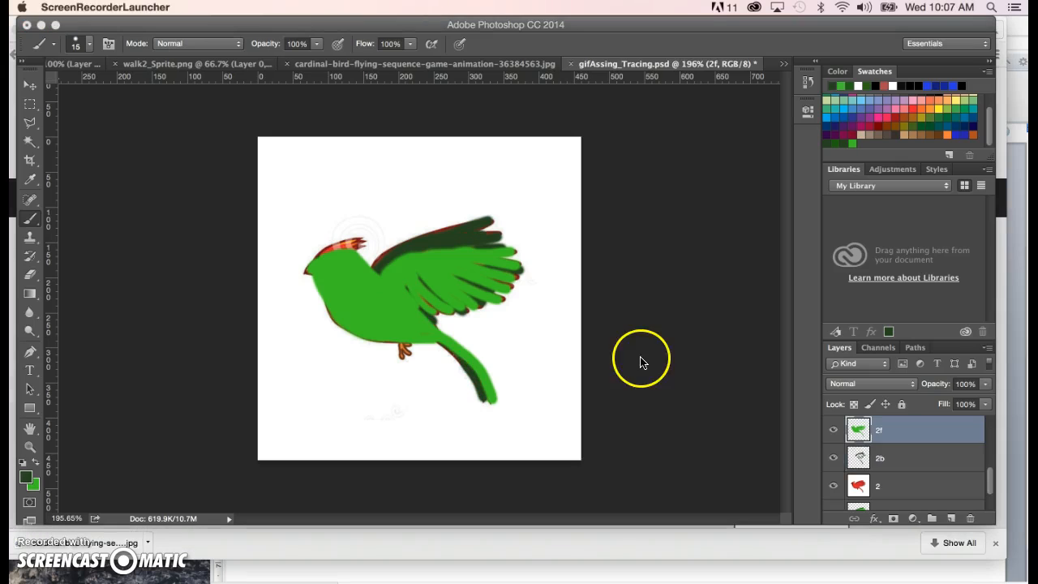
- Lower layer 2f to 50% opacity, paint the bird's eye in dark green on it, and restore the opacity to 100%
left_click_drag(988, 477, 989, 468)
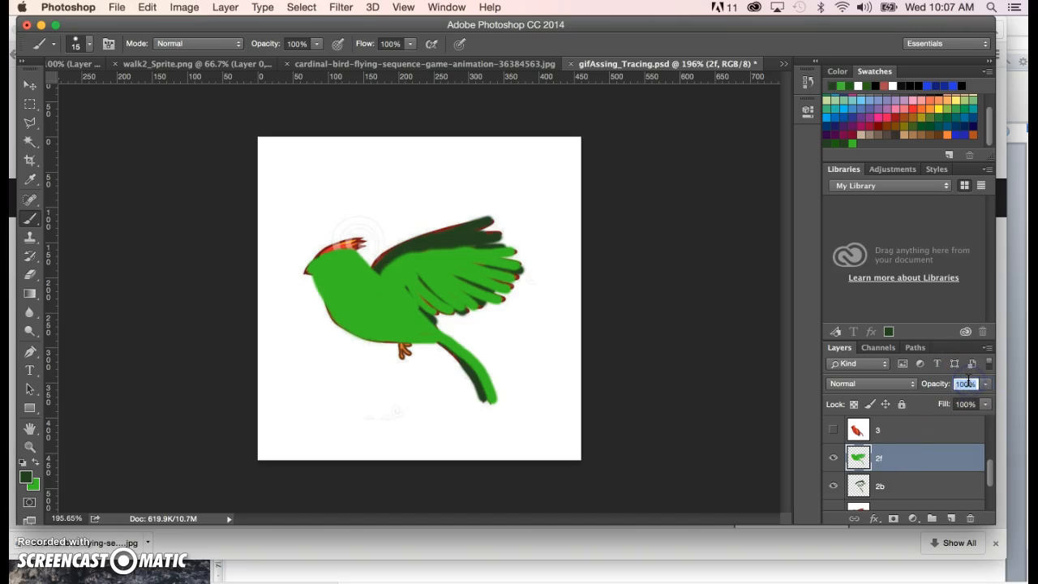
type("50")
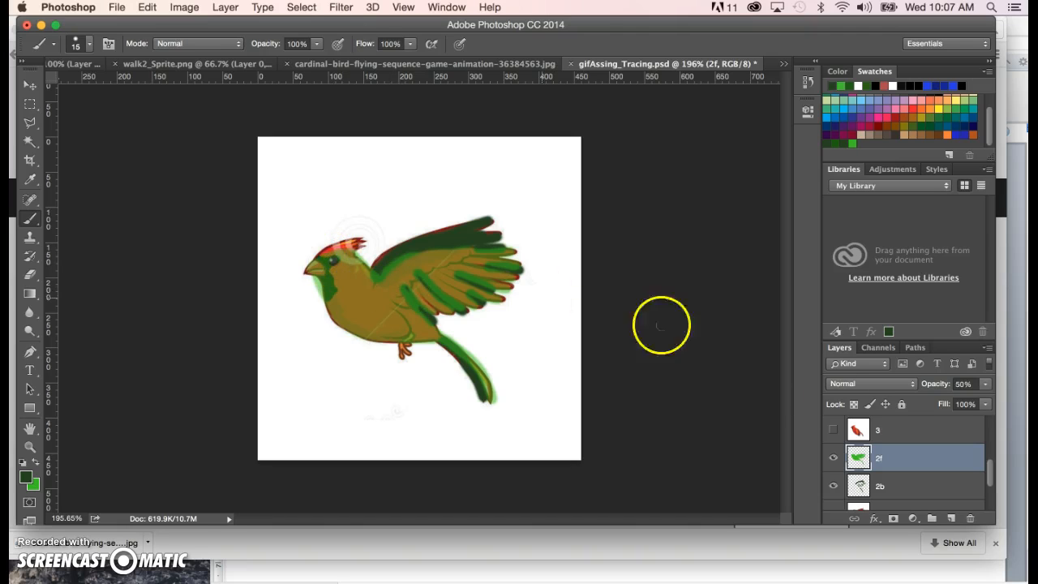
left_click(965, 384)
type("100")
key("Return")
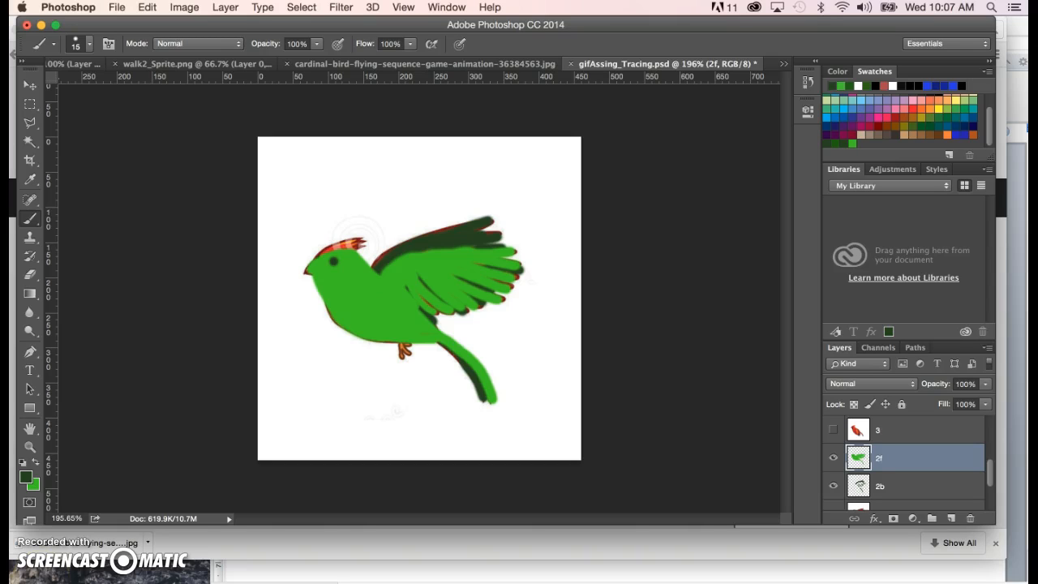
- Merge layers 2f and 2b into one layer
left_click(926, 468)
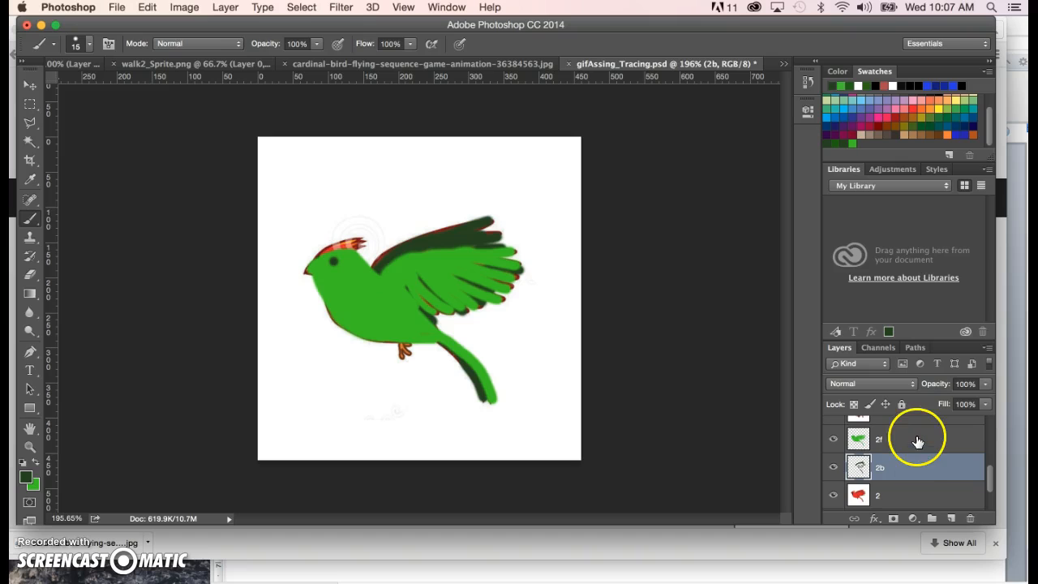
left_click(916, 439, "shift")
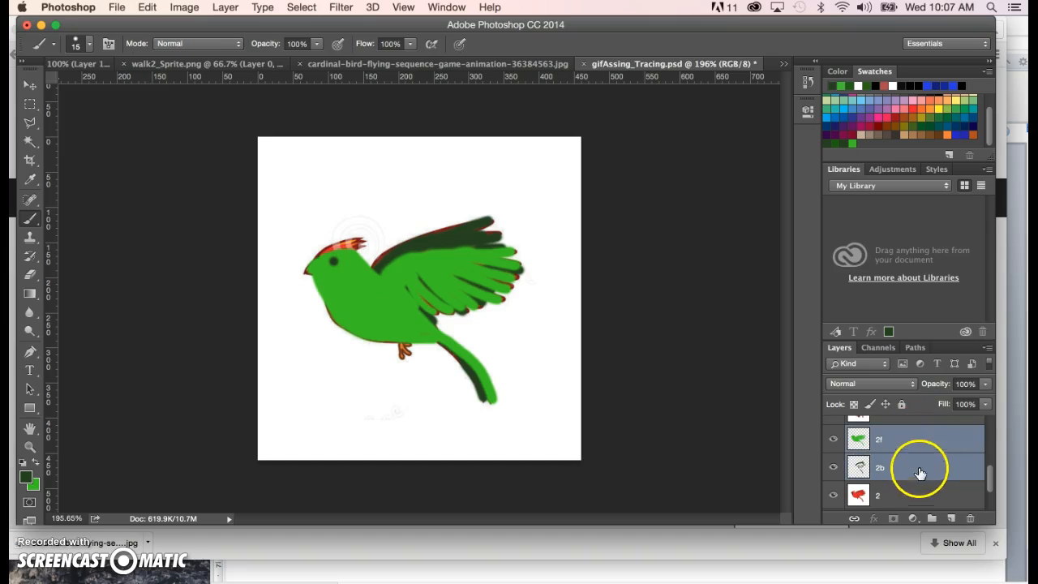
left_click(990, 348)
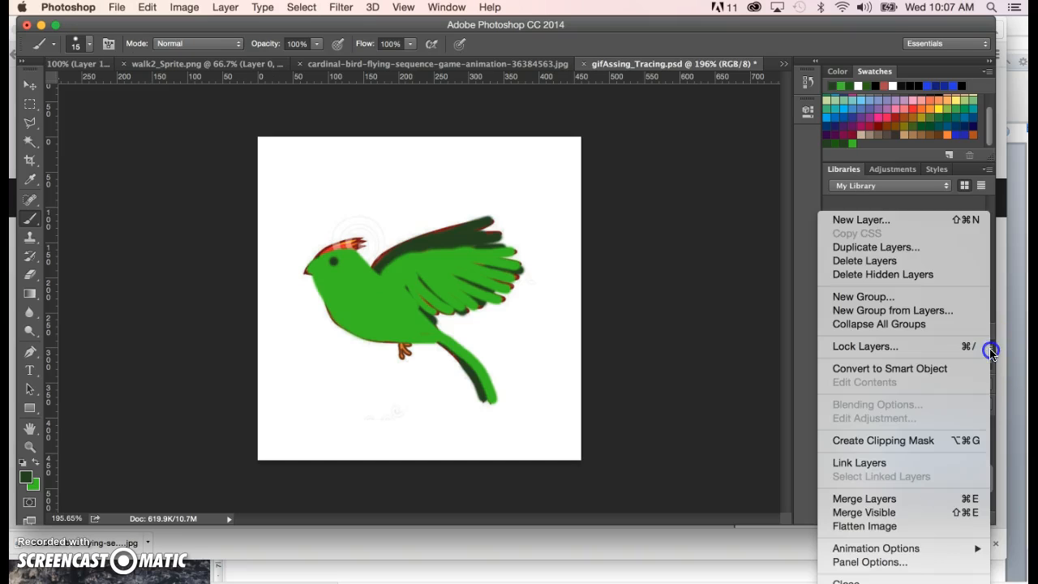
left_click(873, 496)
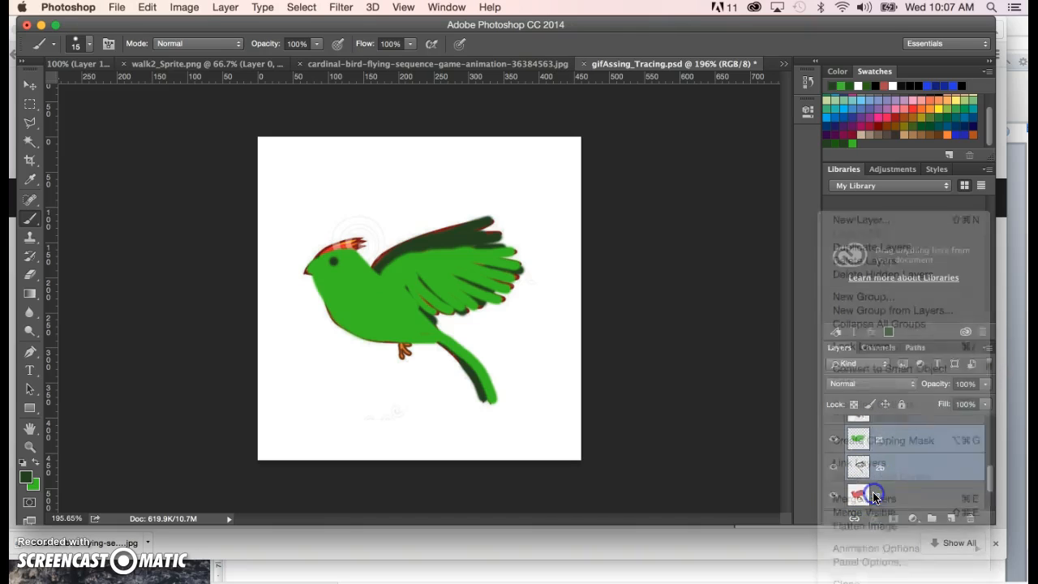
- Rename the merged green bird layer above reference layer 2 as 2b
double_click(891, 448)
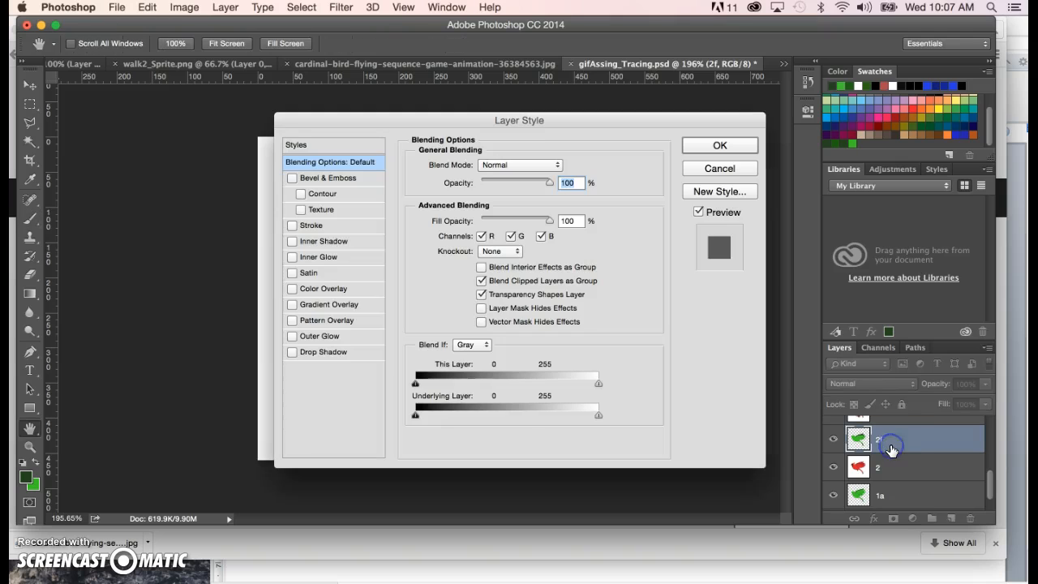
left_click(719, 169)
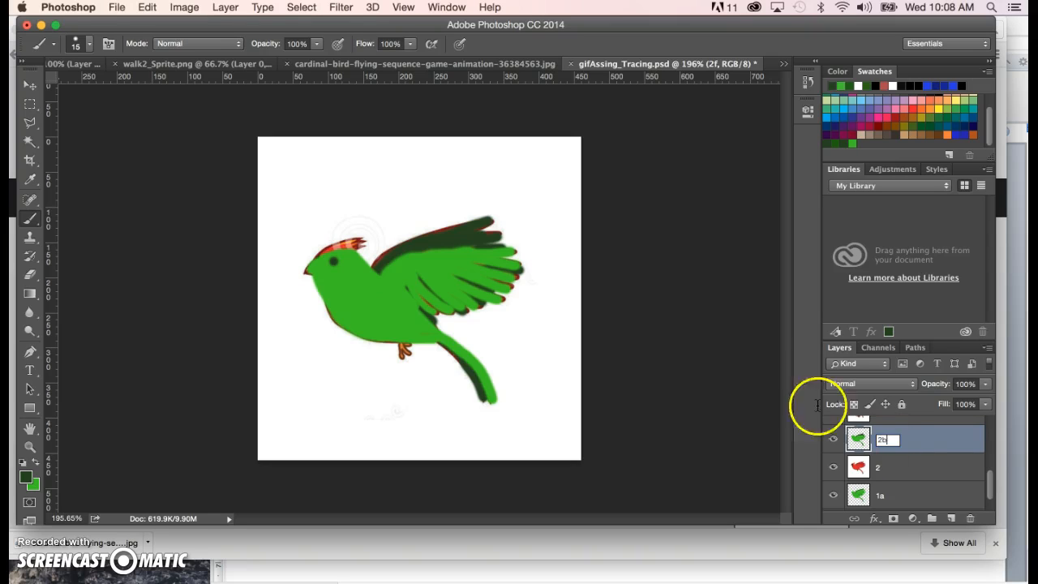
left_click(991, 480)
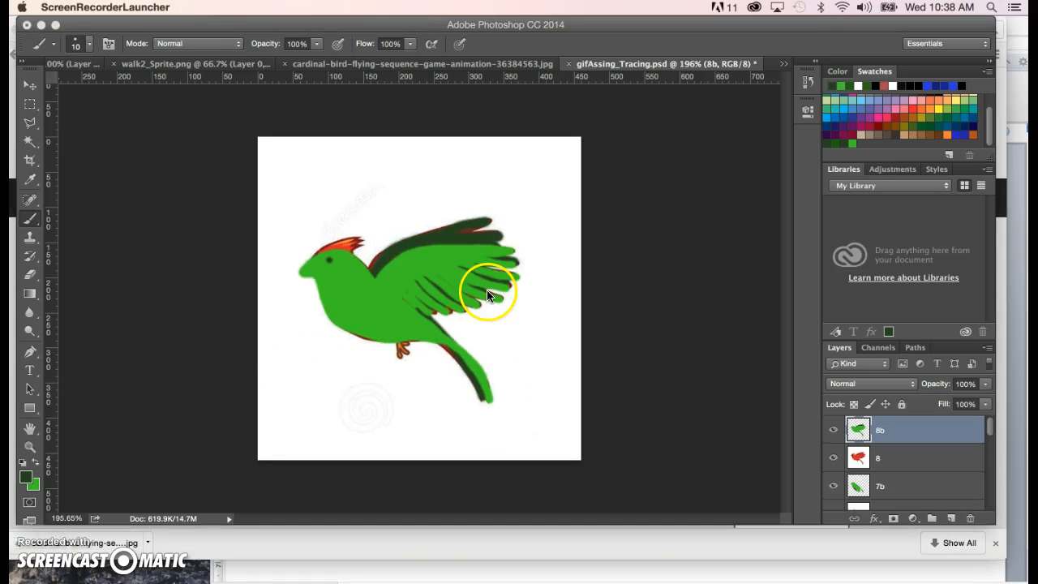
- Display the Timeline and delete its existing animation
mouse_move(992, 430)
left_mouse_down()
mouse_move(1000, 509)
mouse_move(993, 423)
left_mouse_up()
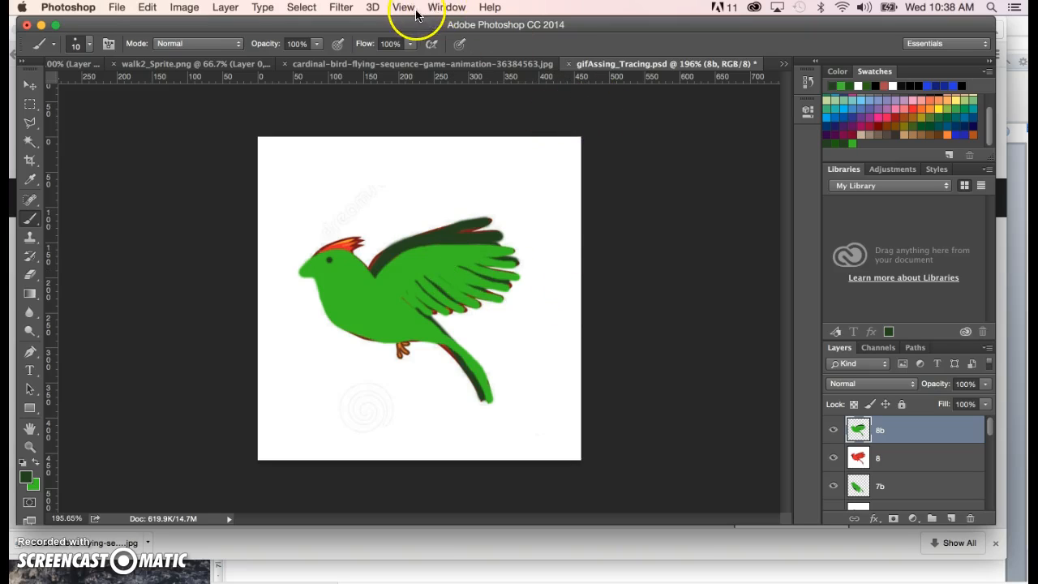
left_click(446, 7)
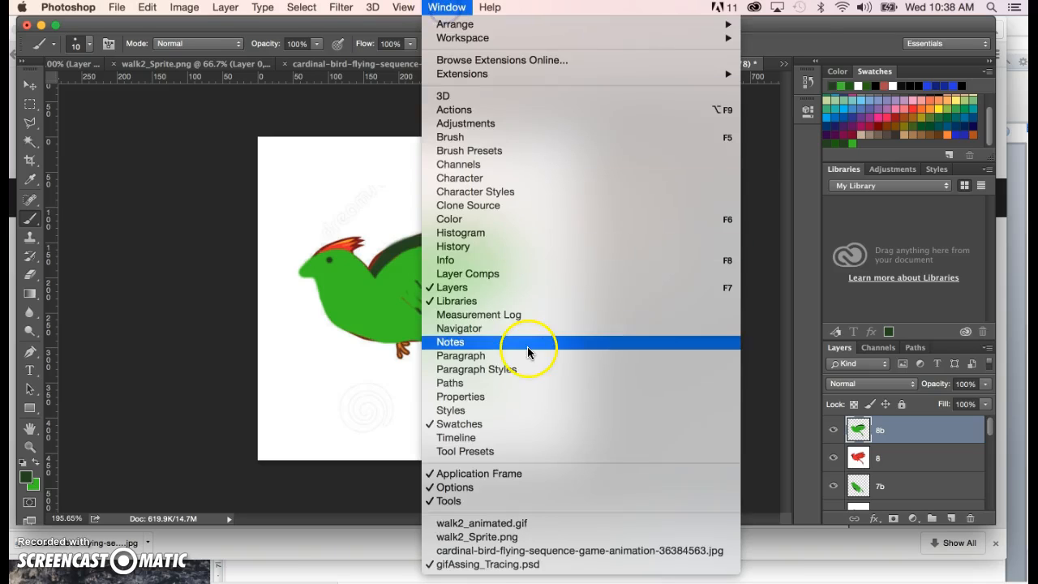
left_click(494, 442)
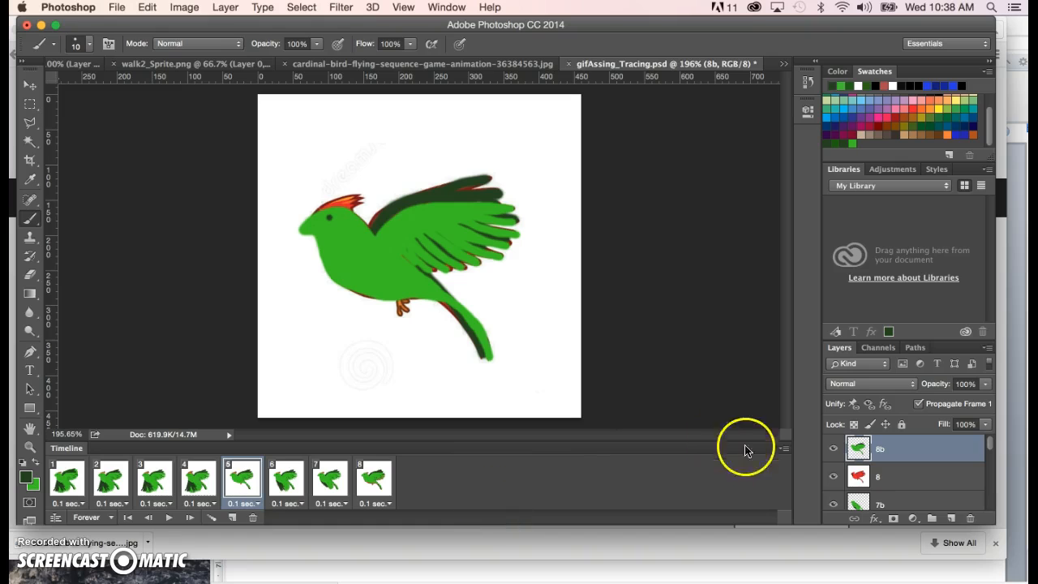
left_click(784, 451)
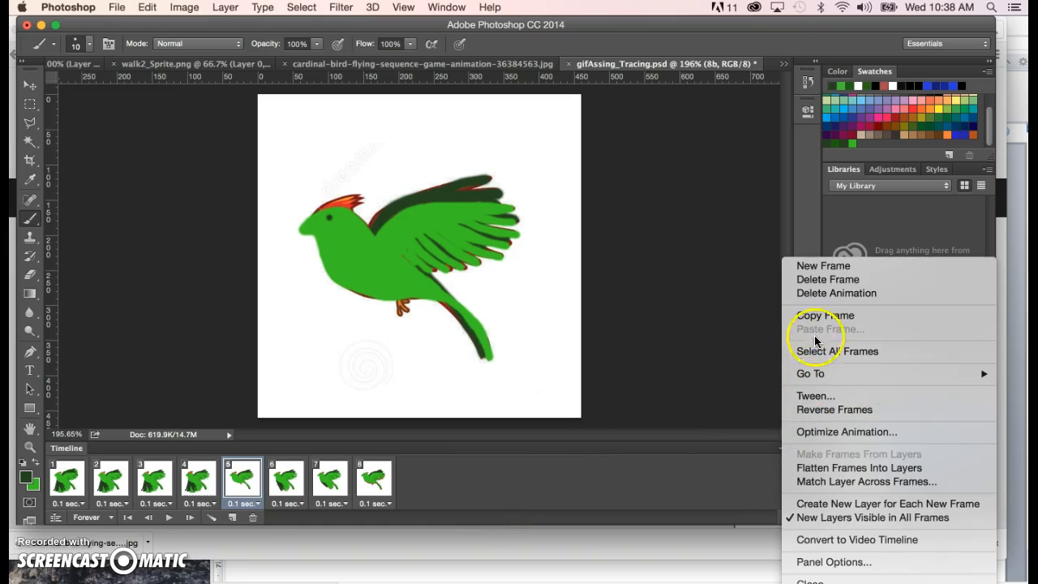
left_click(825, 293)
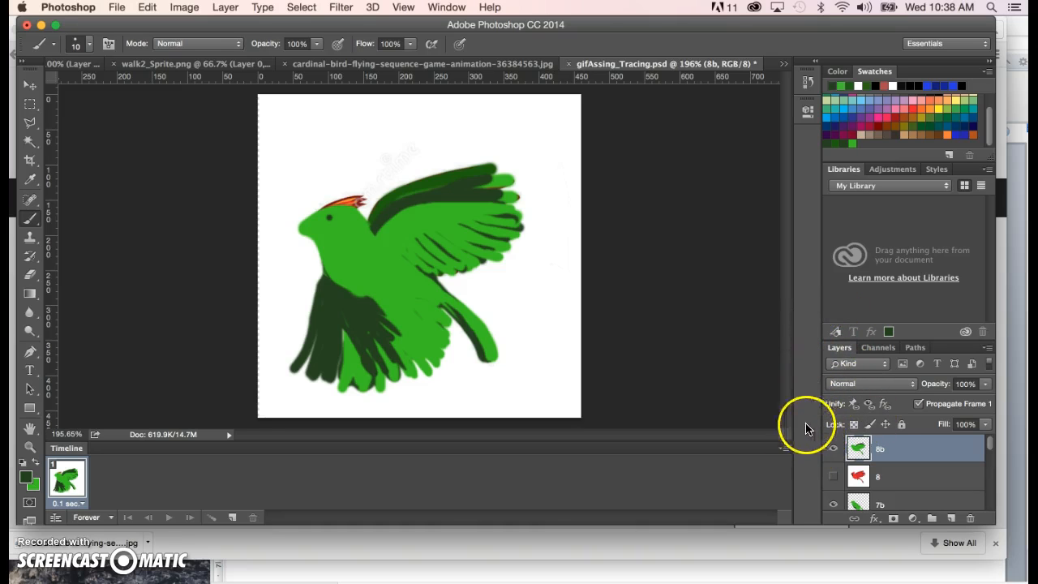
- Make animation frames from the layers and display the second frame
left_click(784, 449)
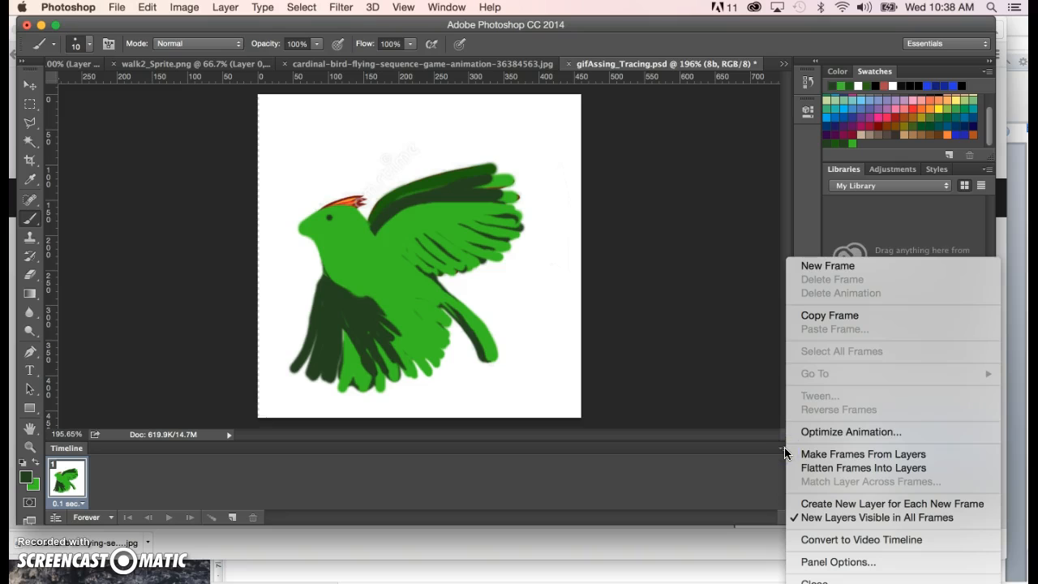
left_click(837, 456)
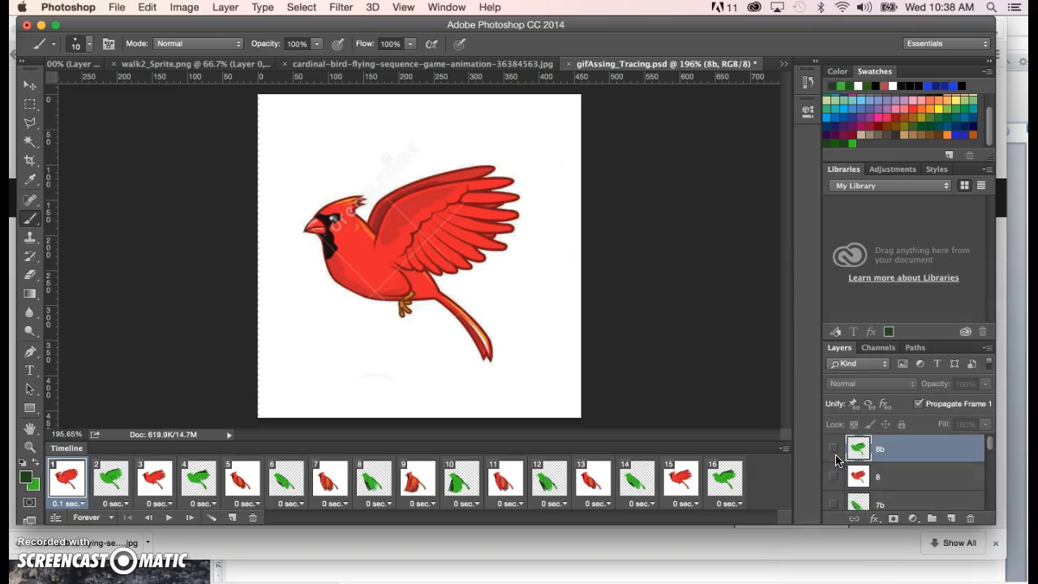
left_click(114, 484)
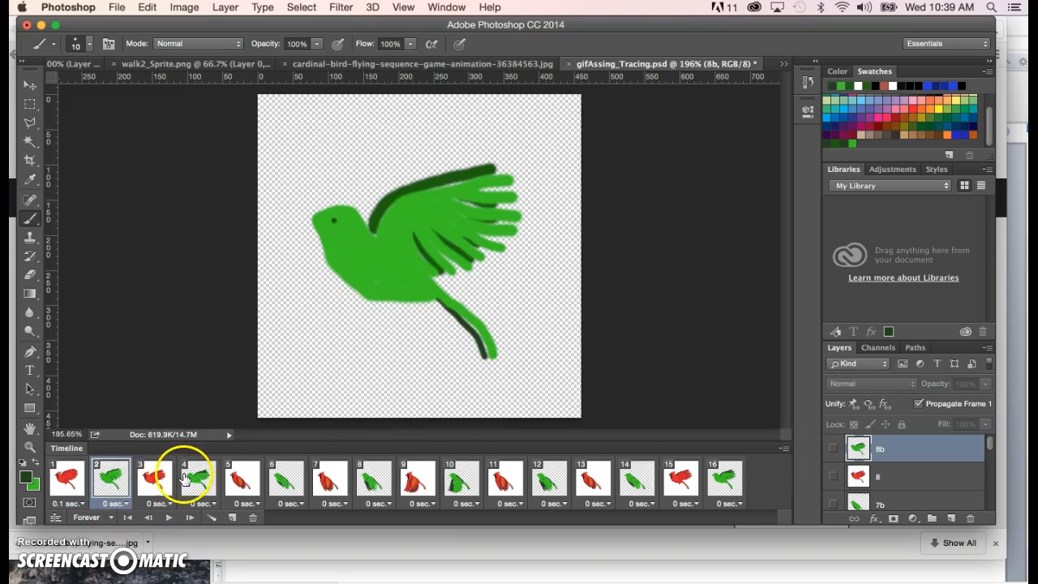
left_click(67, 478)
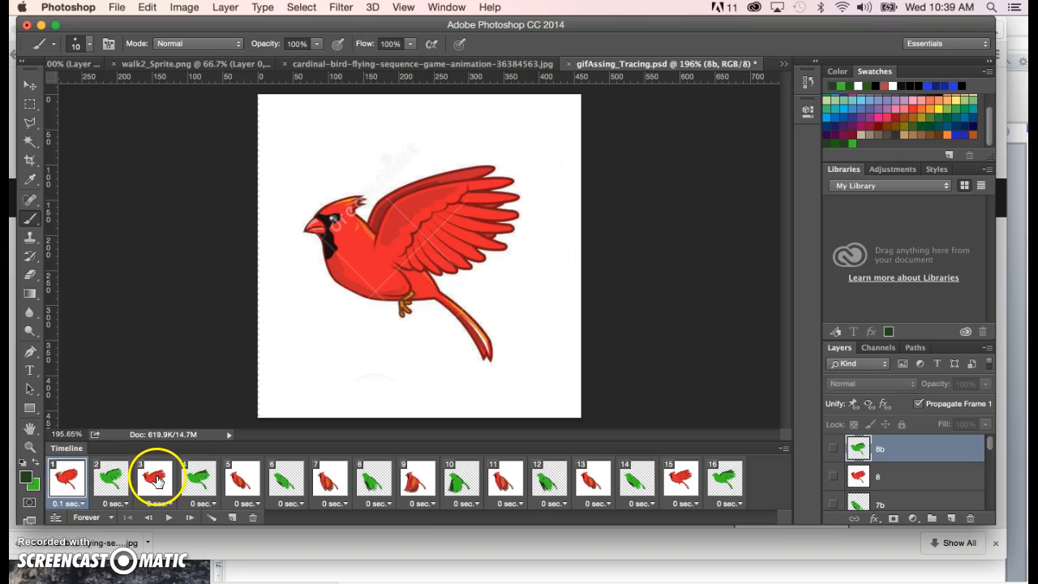
left_click(156, 480, "shift")
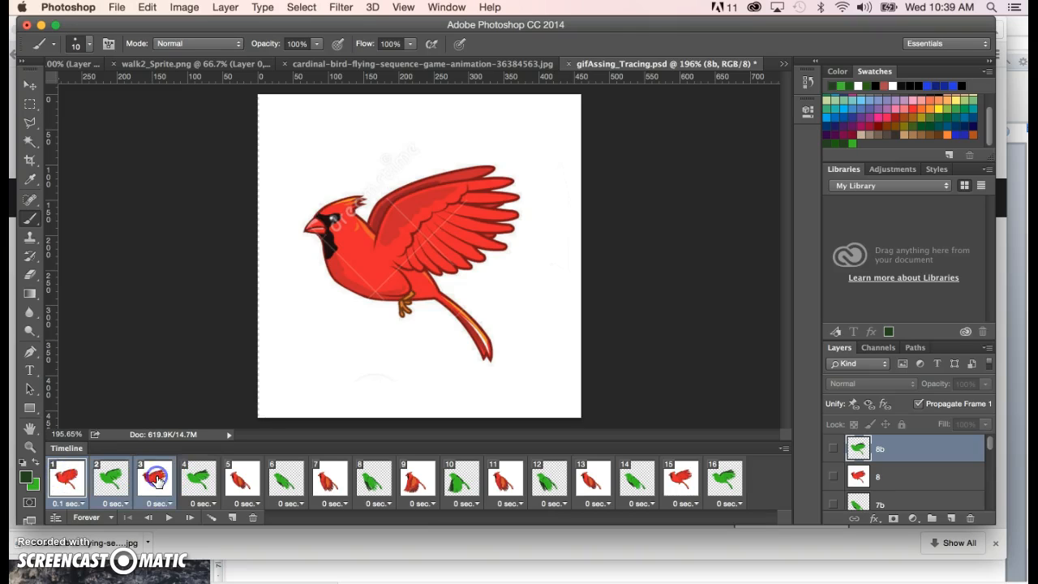
left_click(158, 398)
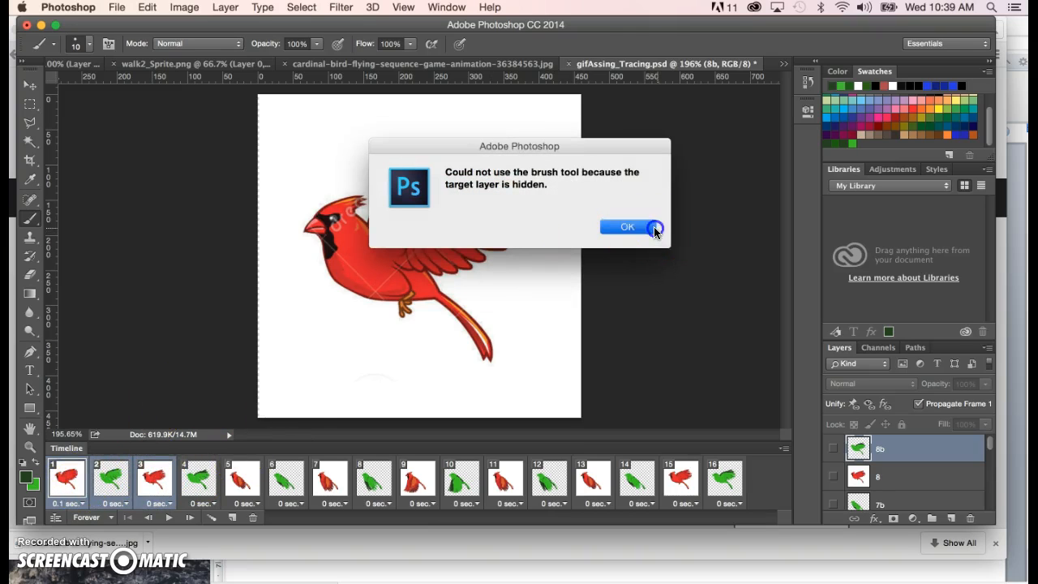
left_click(654, 230)
- Delete all red reference frames (1, 3, 5, 7, 9, 11, 13 and 15) from the animation, keeping the layers intact
left_click(69, 478)
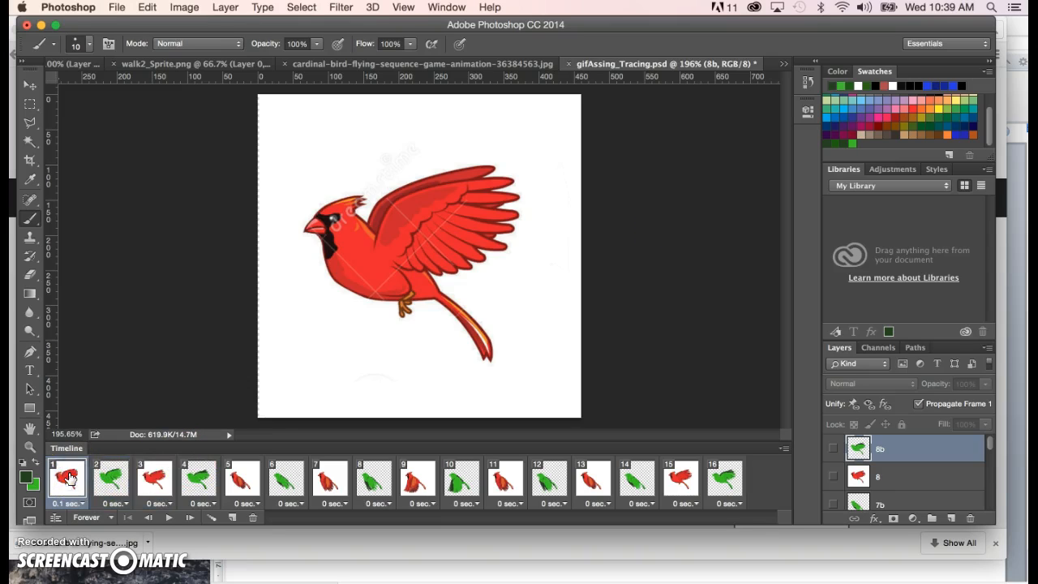
left_click(161, 479, "super")
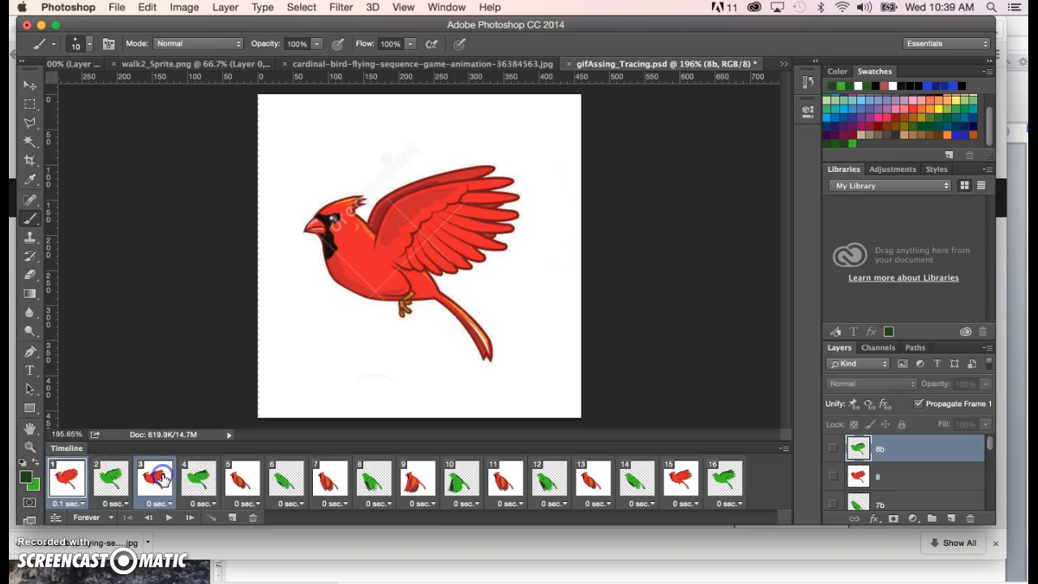
left_click(241, 478, "super")
left_click(329, 479, "super")
left_click(415, 479, "super")
left_click(500, 485, "super")
left_click(591, 480, "super")
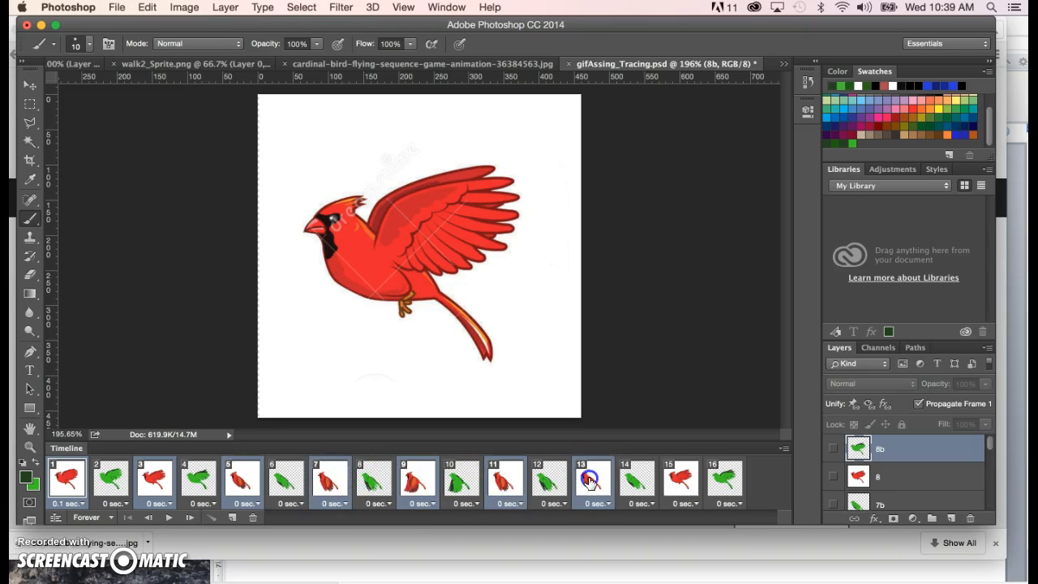
left_click(681, 480, "super")
left_click(784, 449)
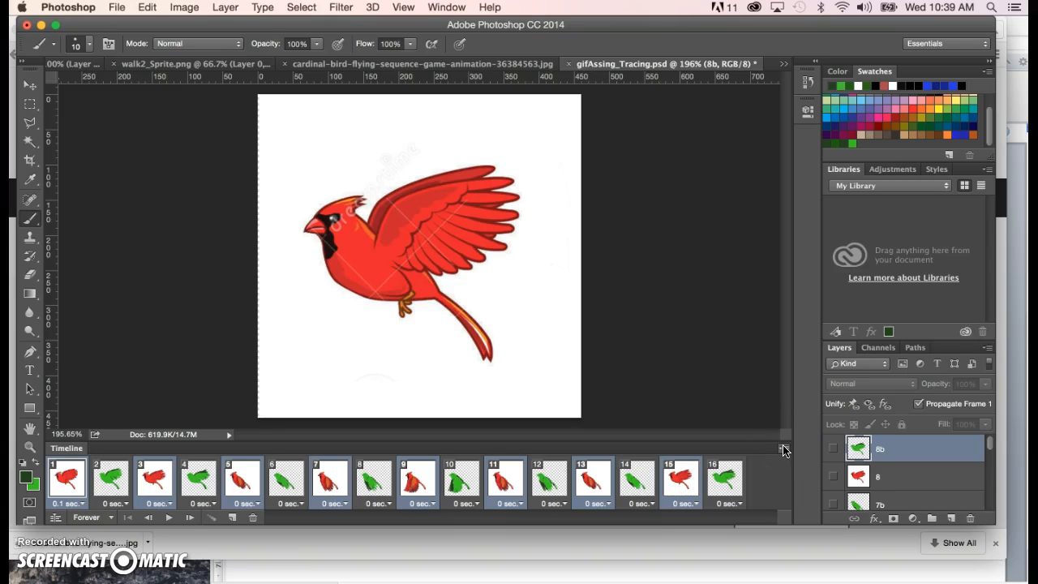
key("Delete")
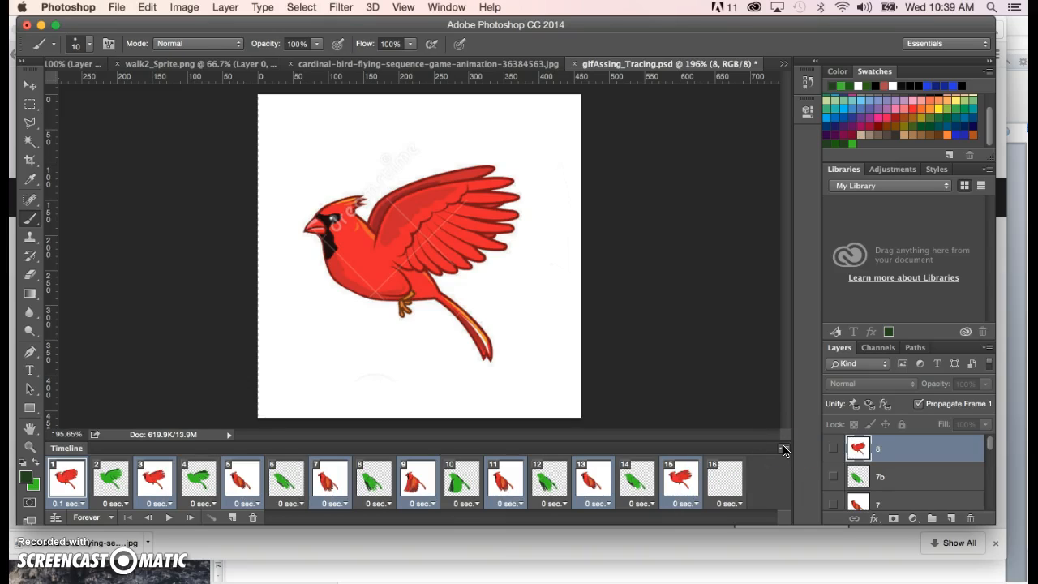
key("super+z")
left_click(785, 449)
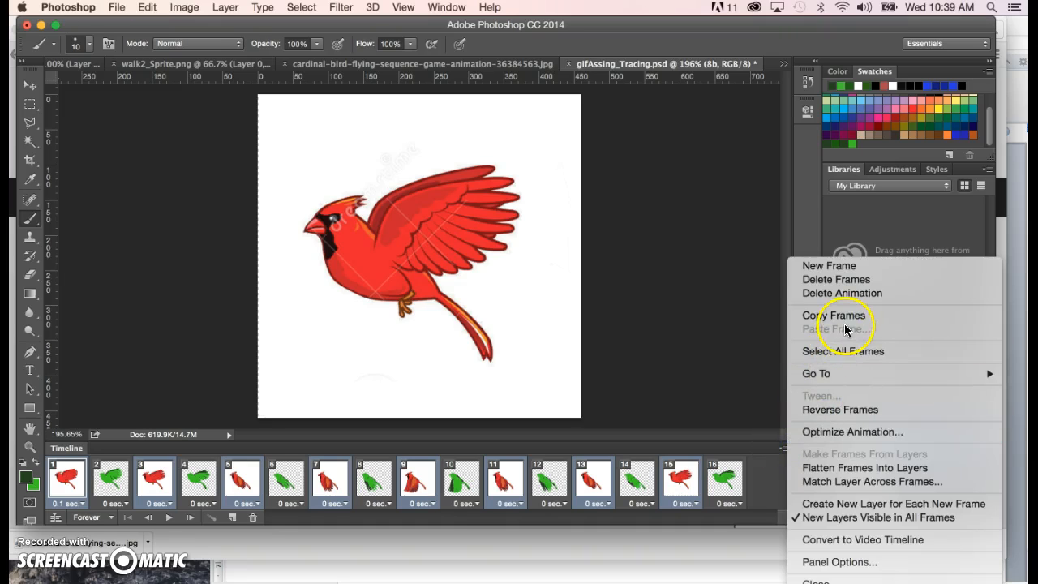
left_click(851, 280)
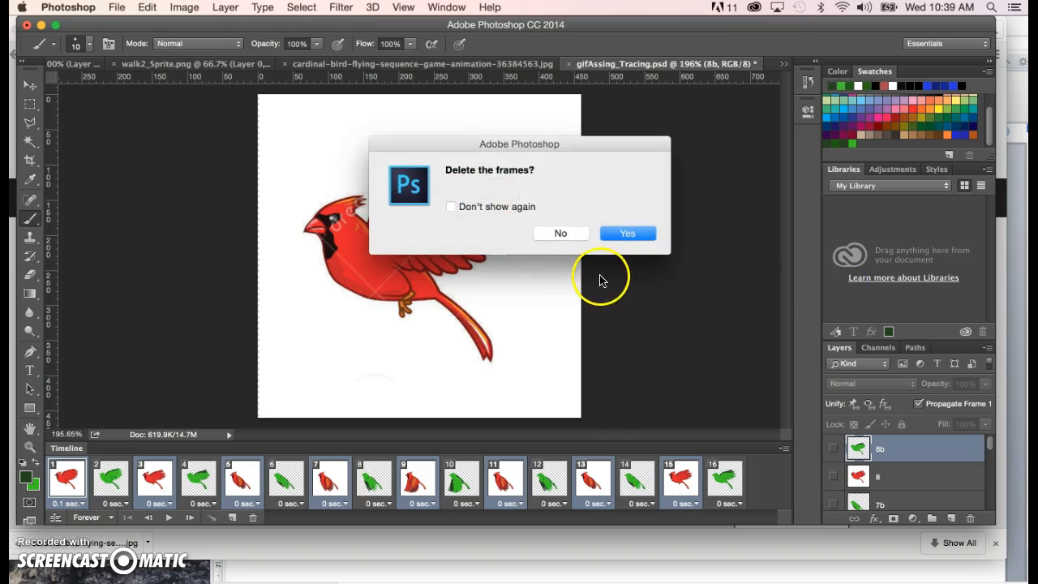
left_click(631, 236)
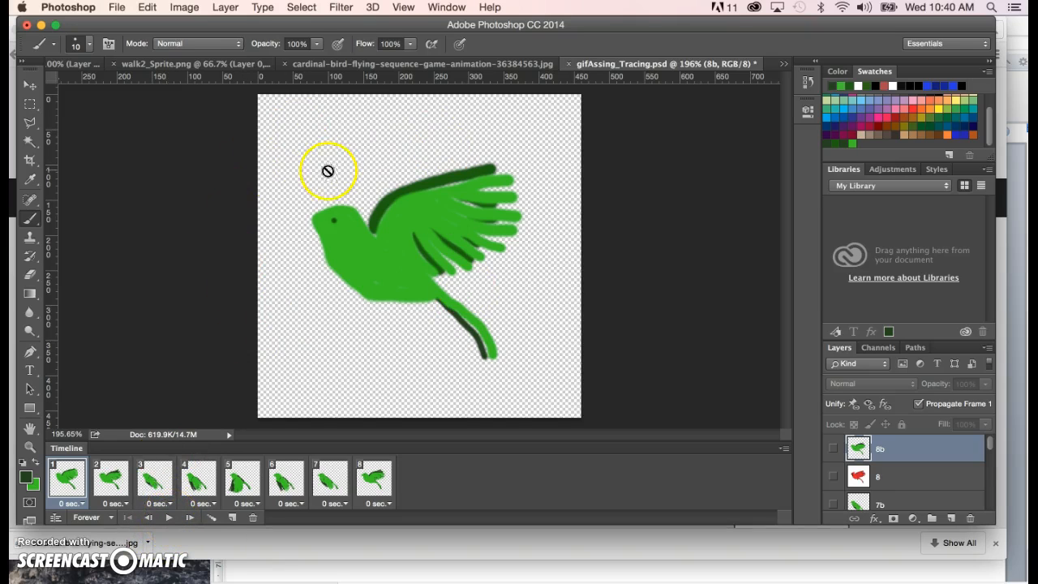
- Play the eight-frame green bird animation to preview its motion
left_click(168, 518)
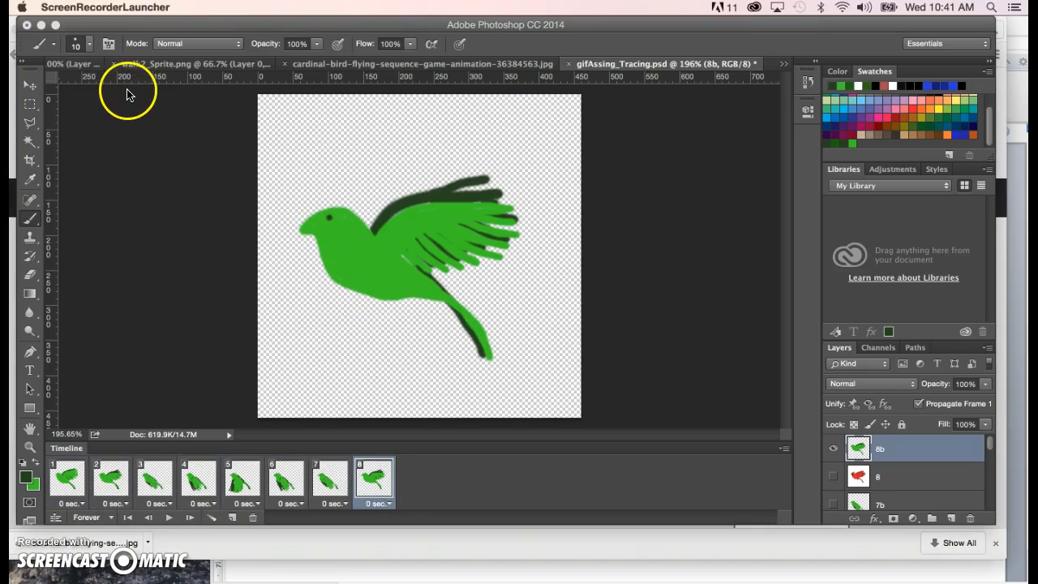
left_click(181, 267)
- Open the Save for Web export settings for the green bird animation
left_click(115, 8)
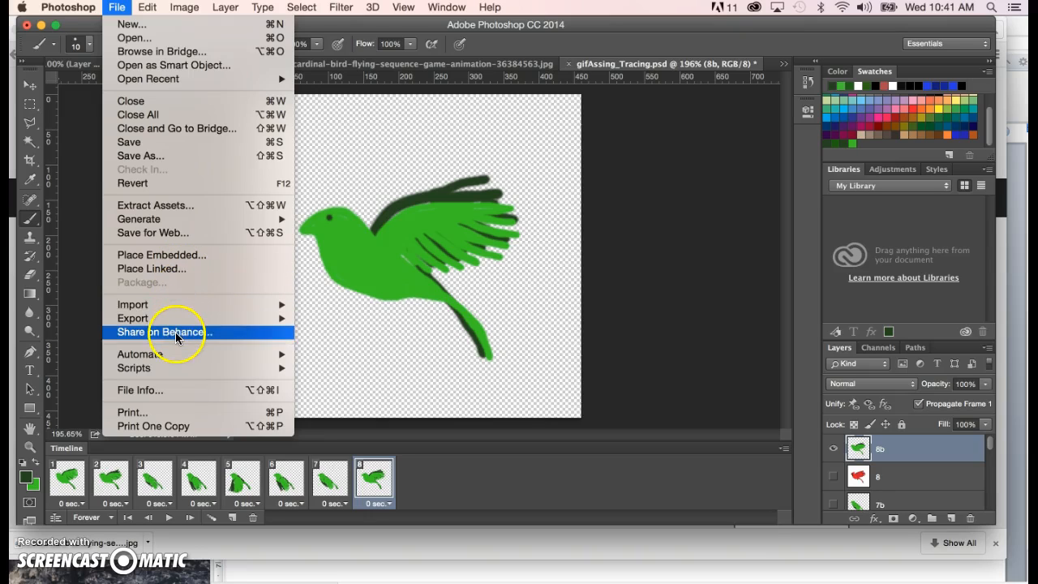
mouse_move(162, 372)
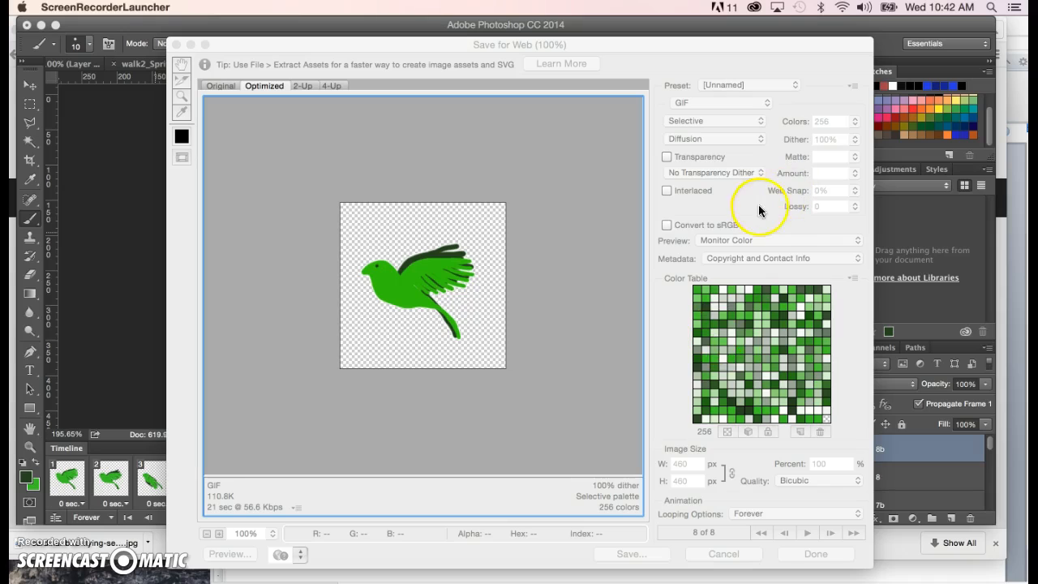
left_click(769, 224)
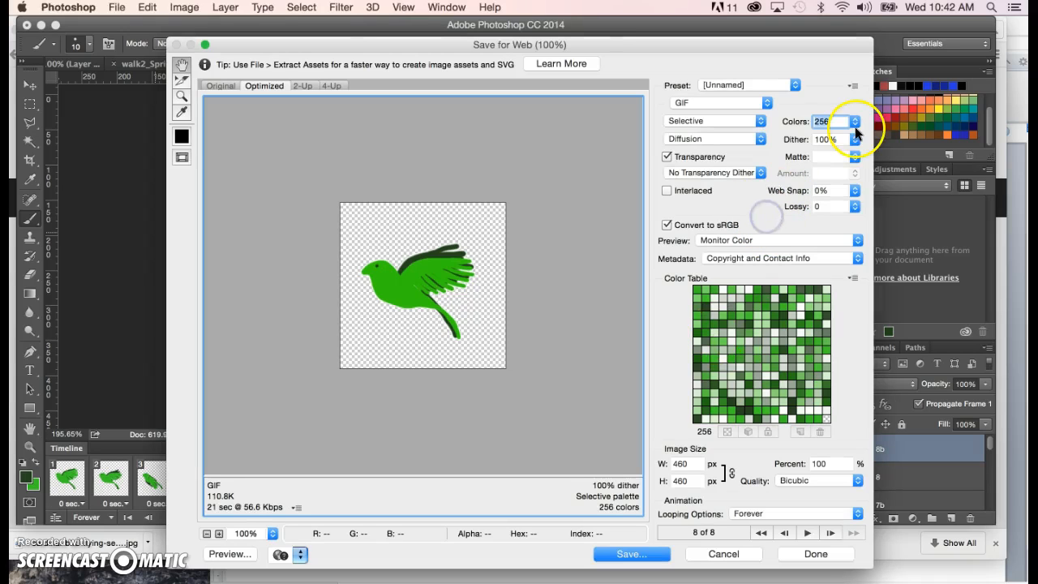
- Try a 4-color palette for the GIF, settle on 64 colors, and start saving the optimized animation
left_click(856, 121)
left_click(880, 151)
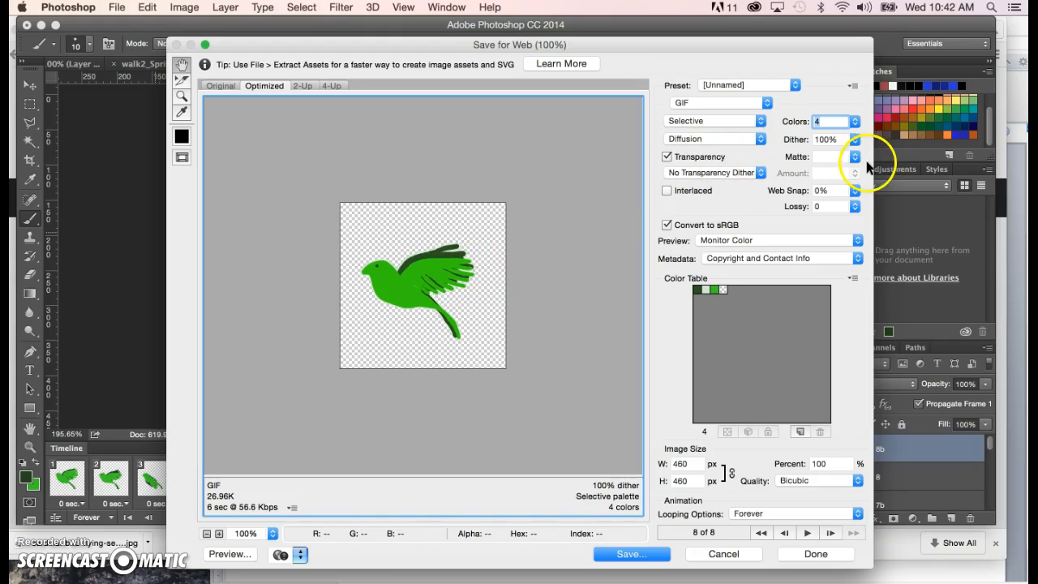
left_click(855, 123)
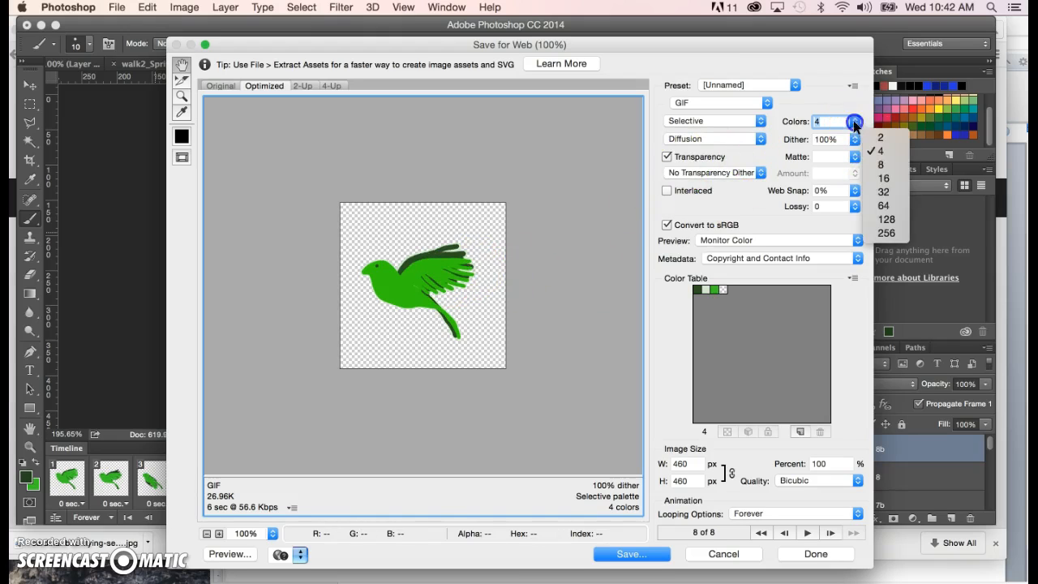
left_click(884, 205)
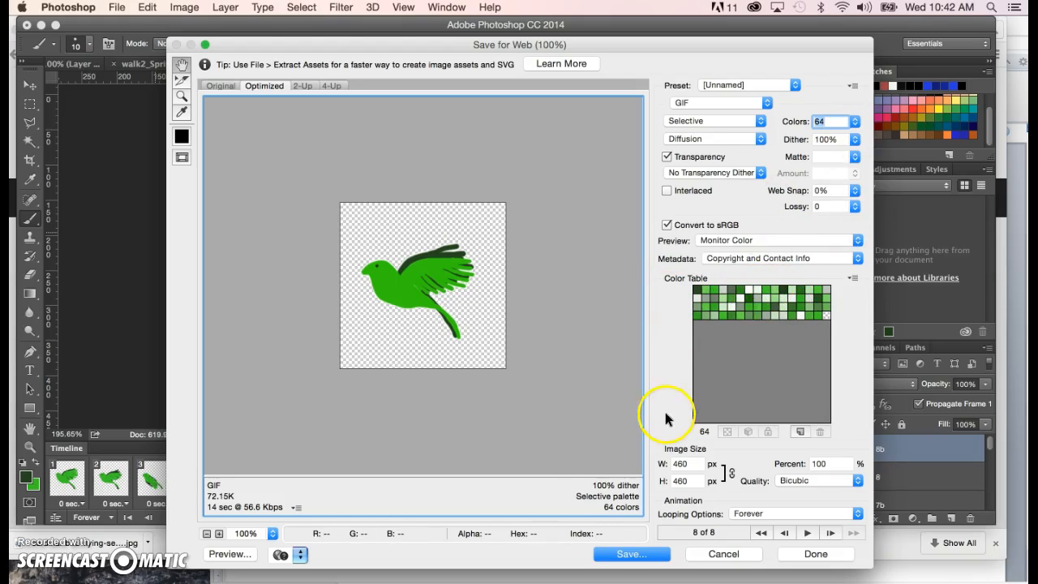
left_click(653, 557)
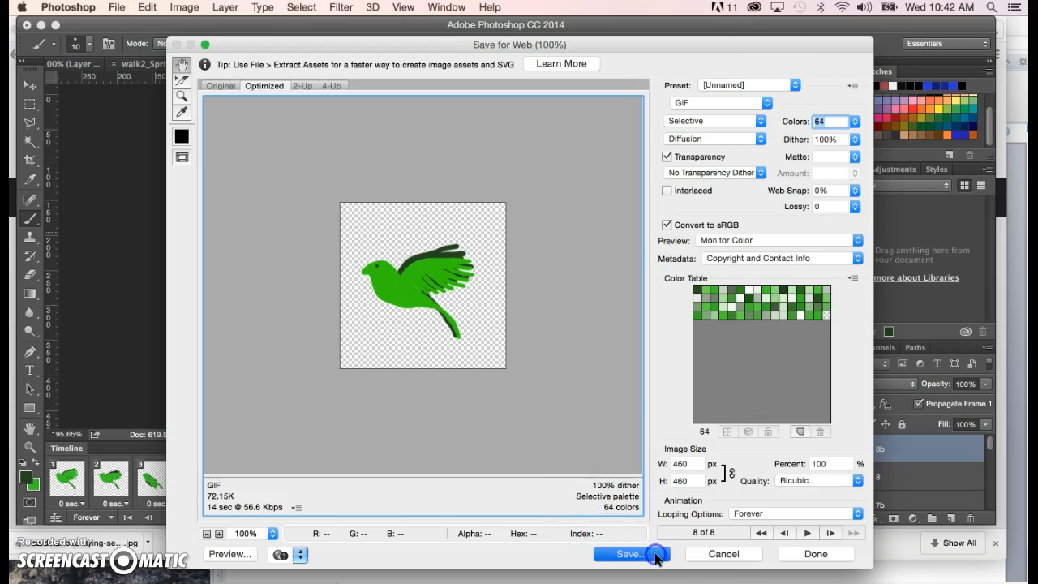